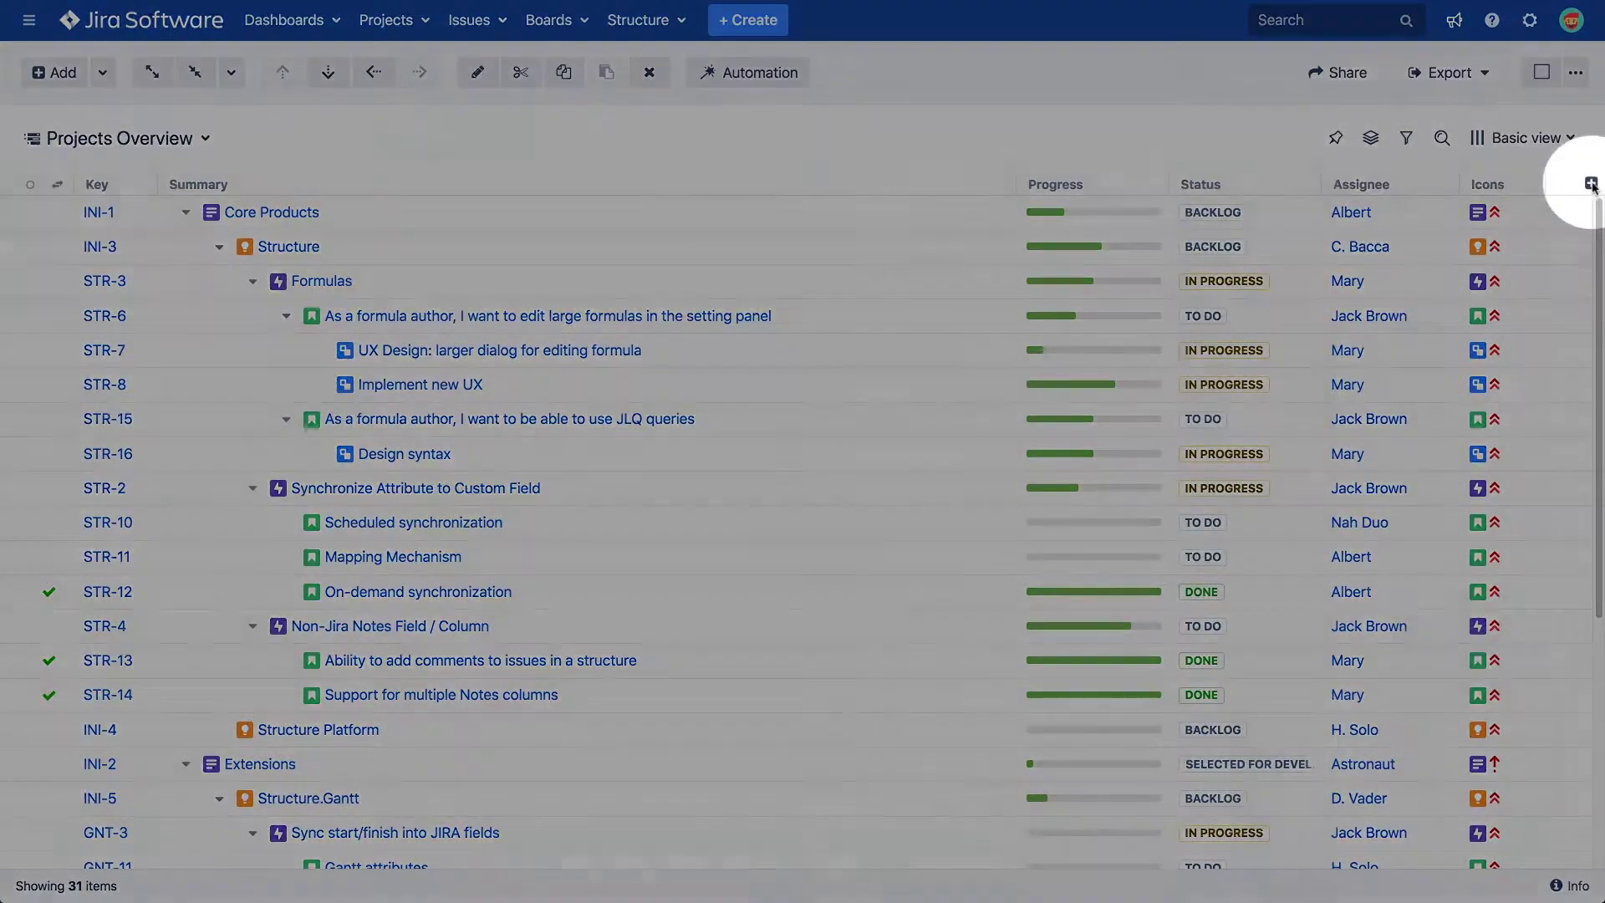
# Step: Add an Original Estimate column to the structure, then remove it again
pyautogui.click(1591, 184)
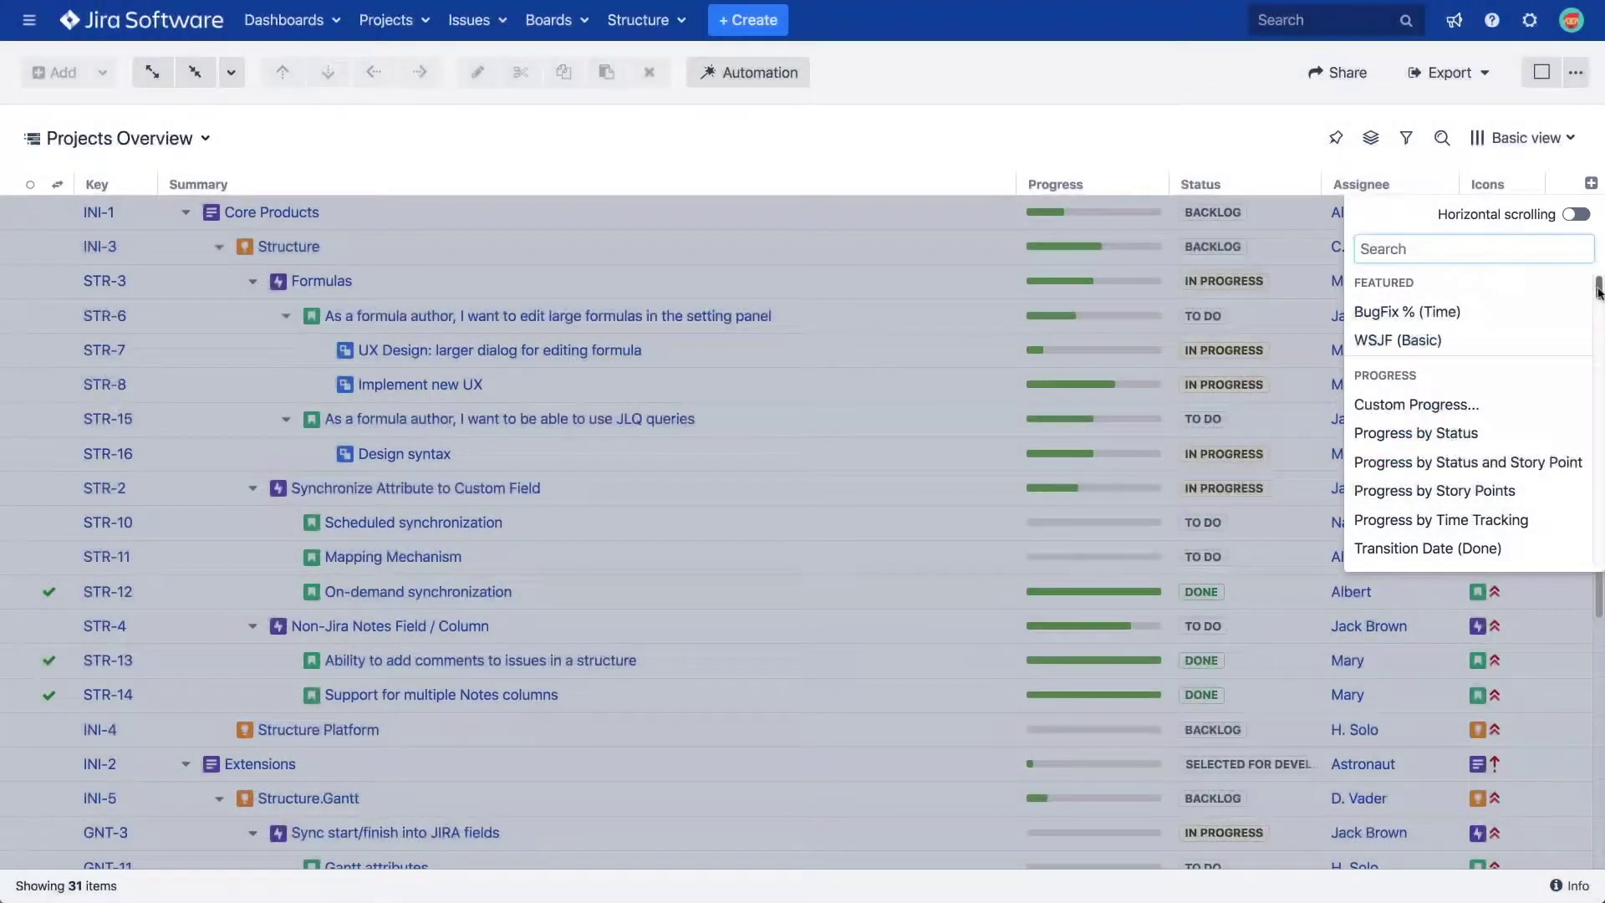
pyautogui.moveTo(1598, 289); pyautogui.dragTo(1594, 418)
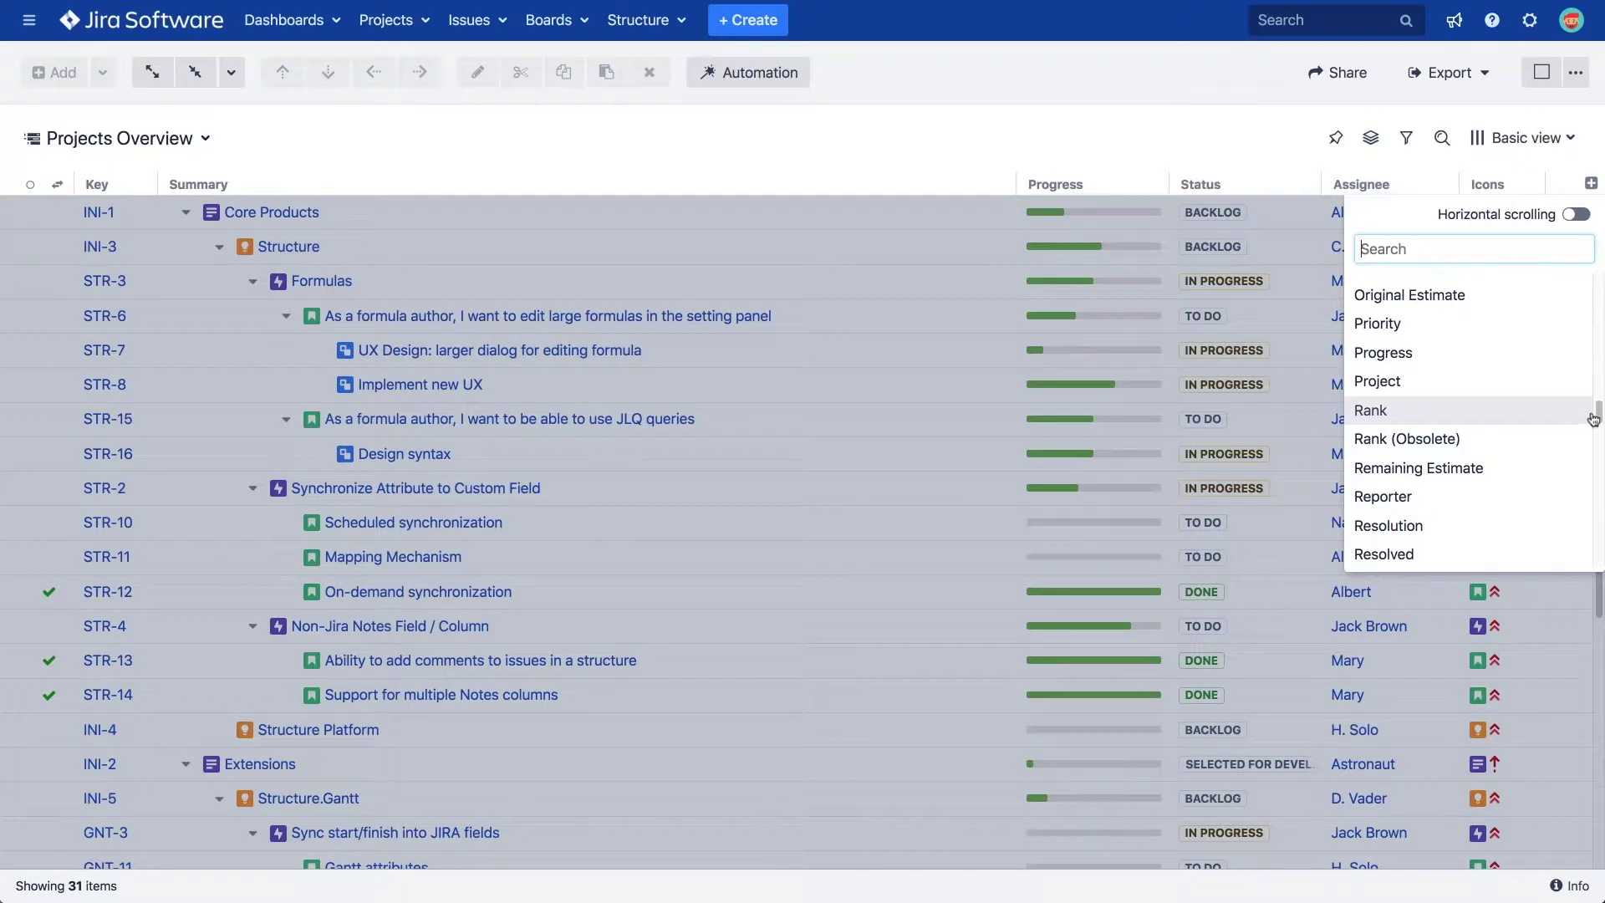
pyautogui.click(1492, 301)
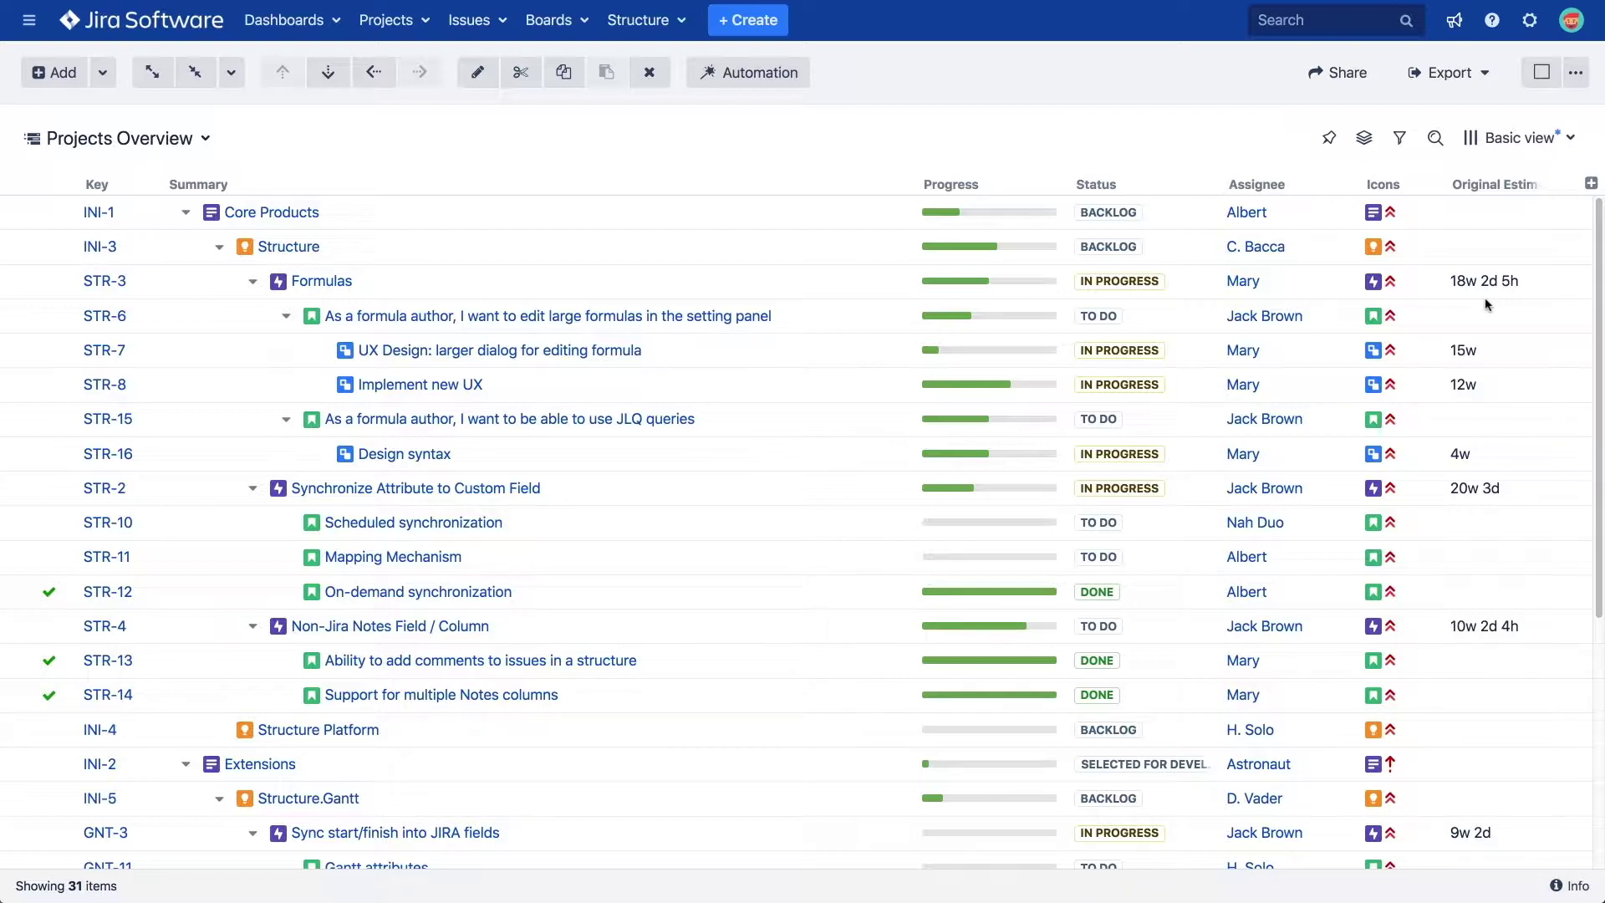
pyautogui.click(1533, 185)
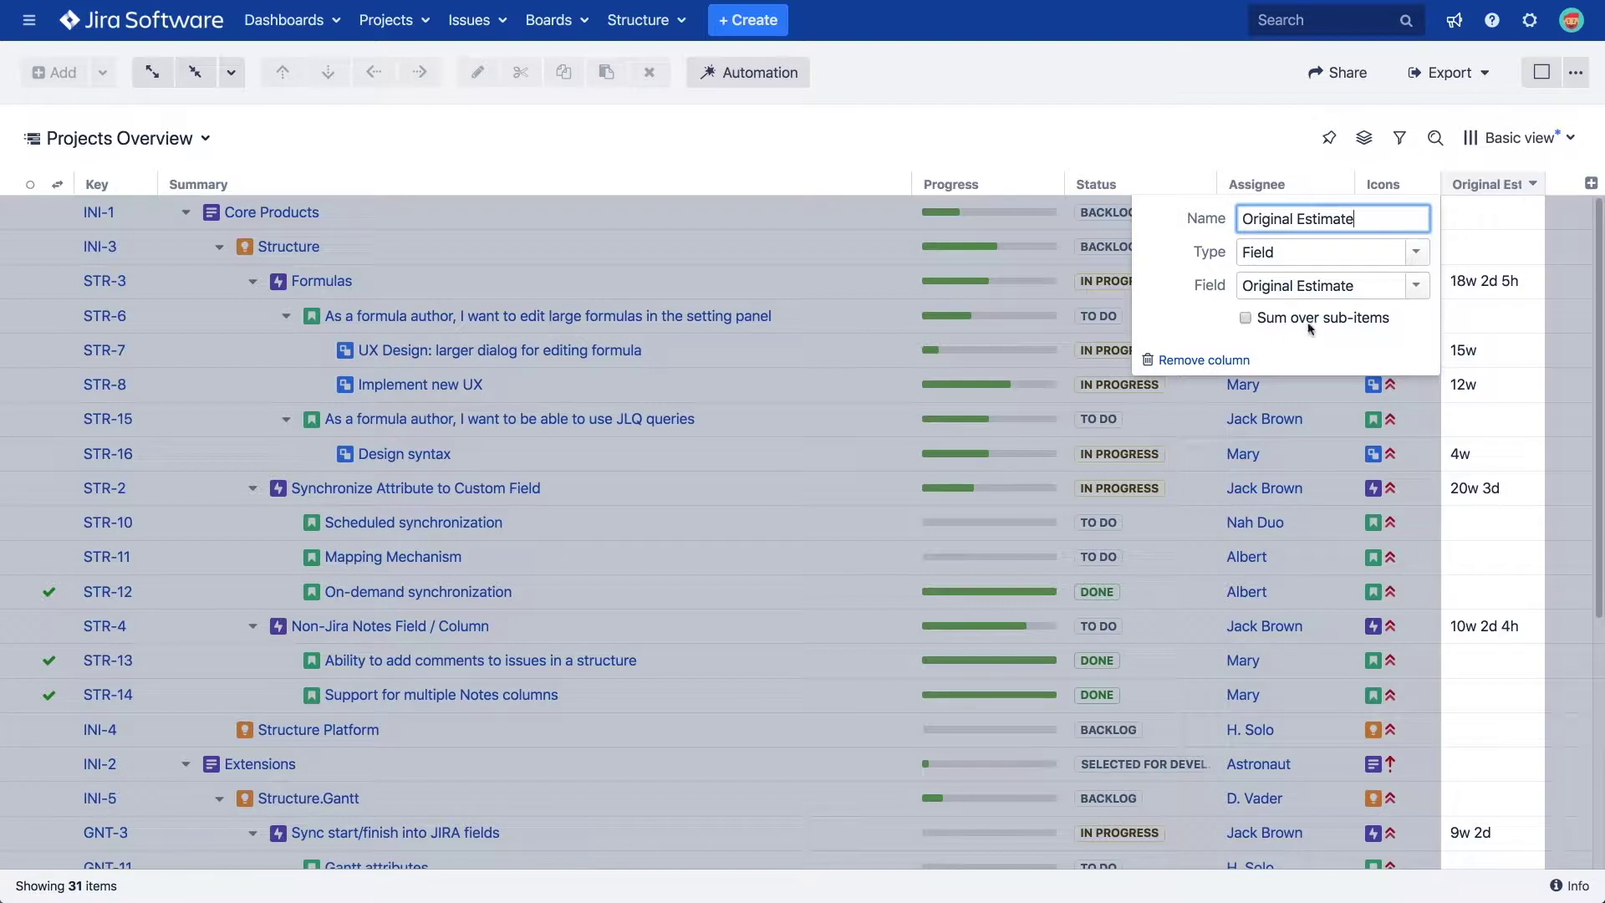
pyautogui.click(1171, 361)
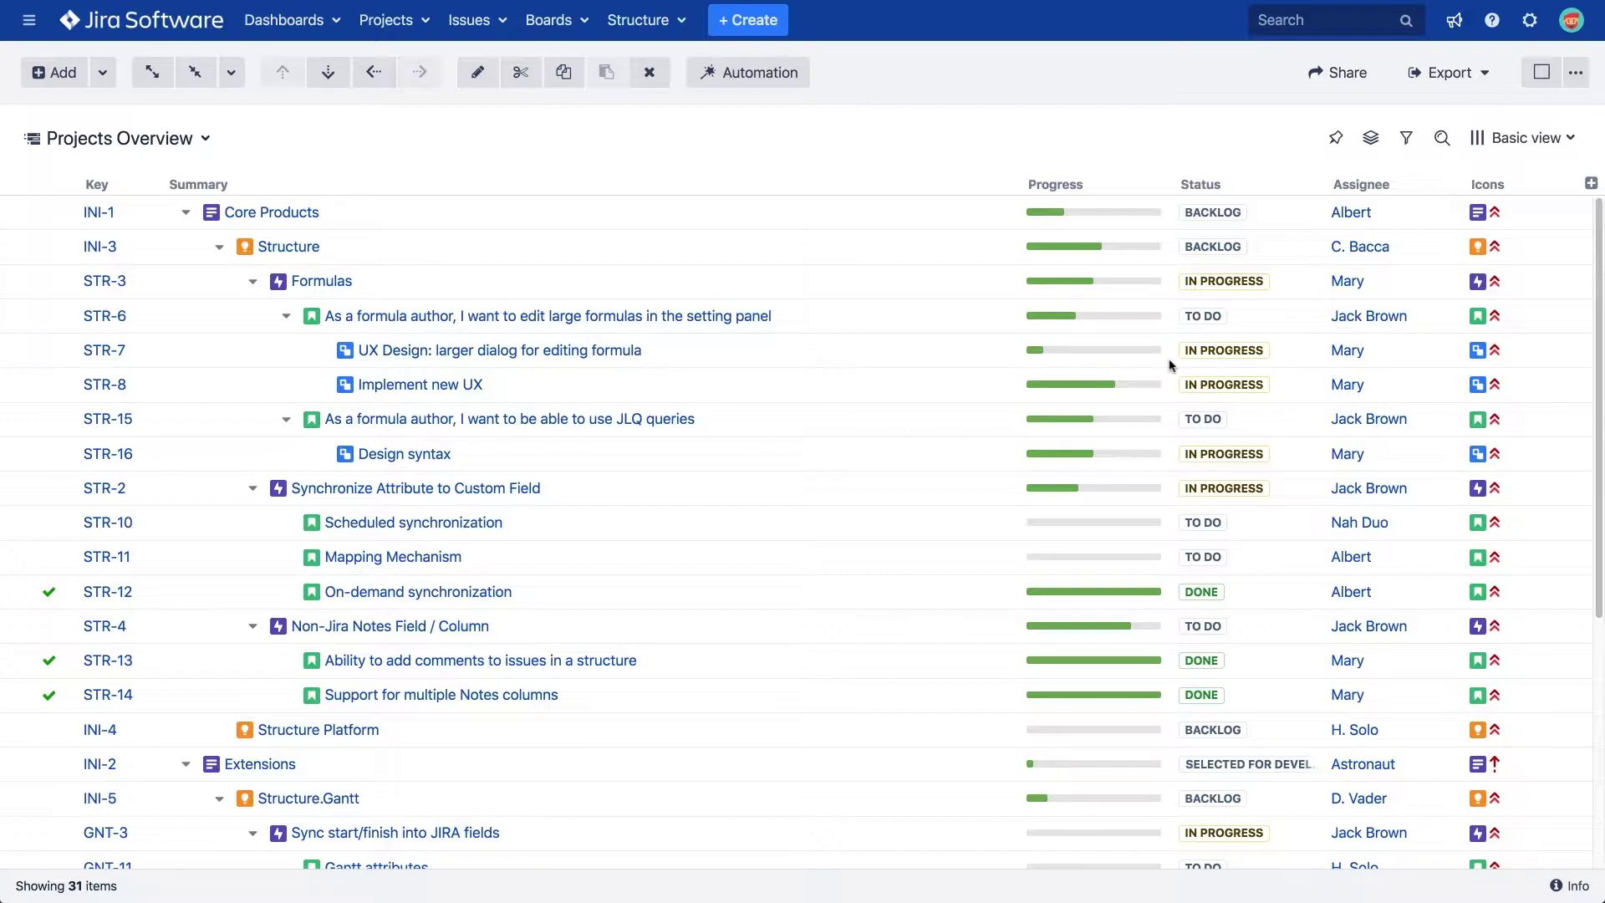
# Step: Reassign STR-6 from its current assignee to a different team member
pyautogui.click(1412, 316)
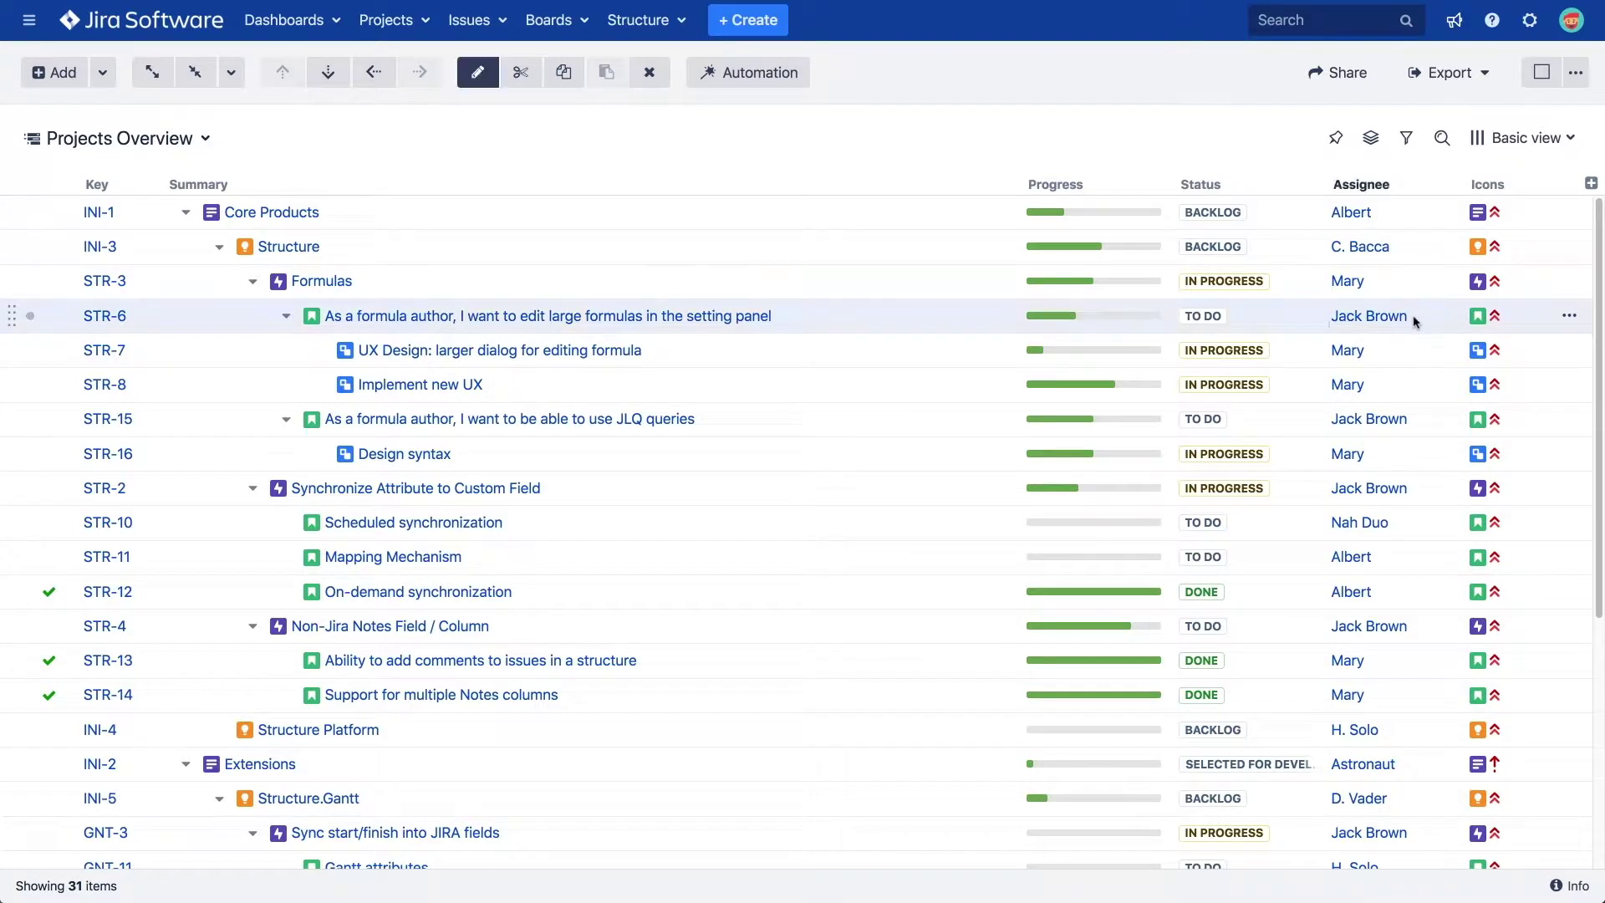
pyautogui.click(1385, 316)
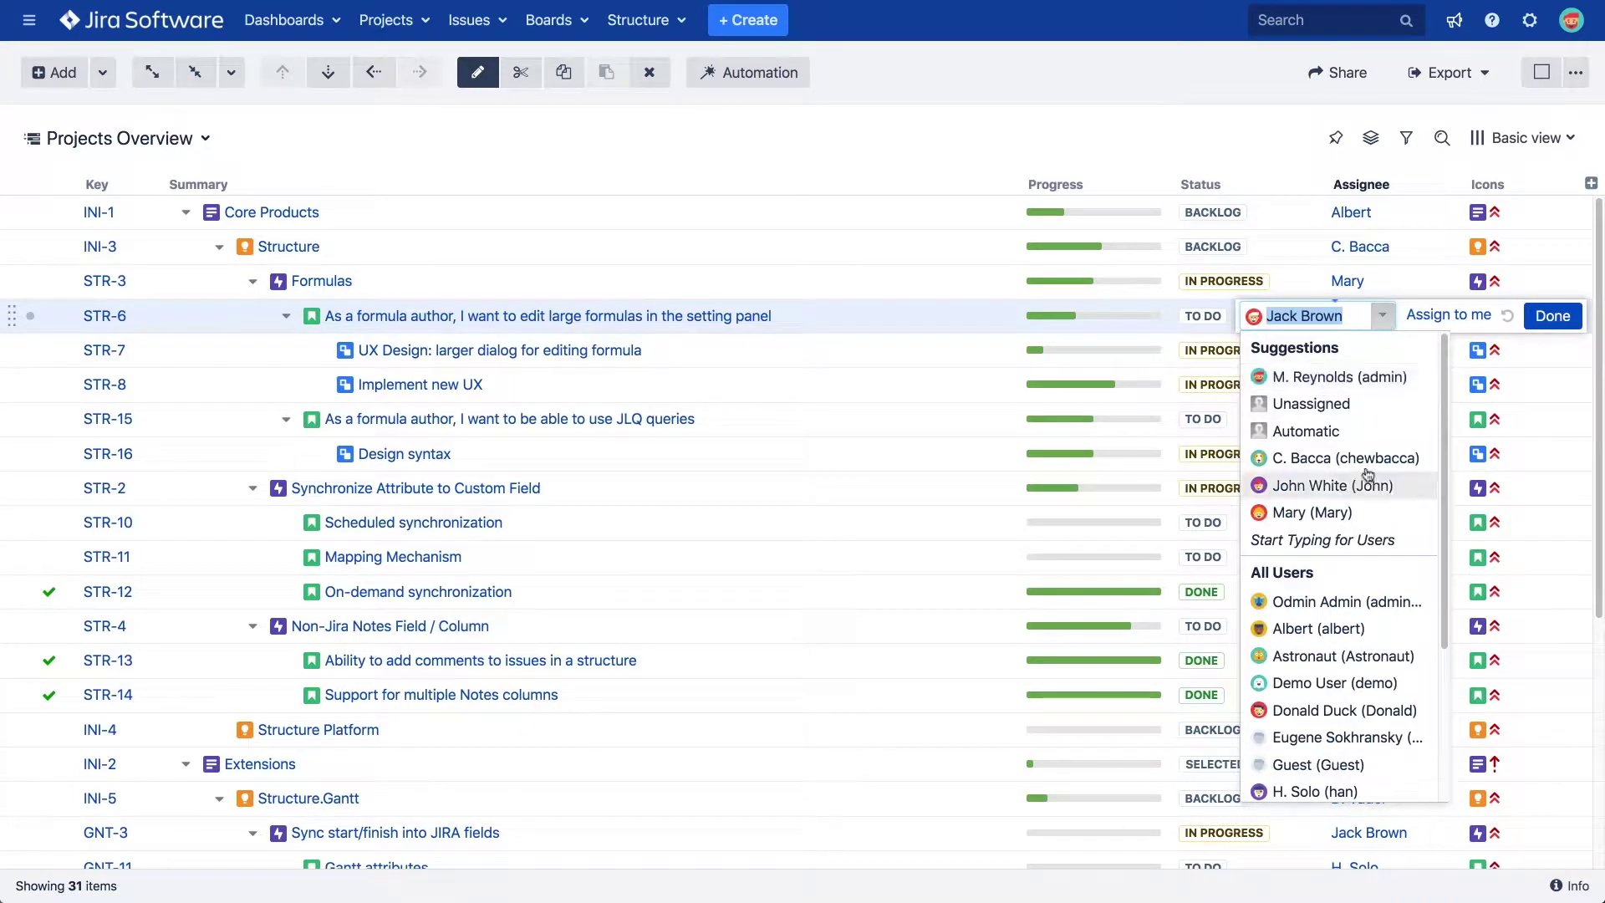
pyautogui.click(1356, 629)
pyautogui.click(1542, 316)
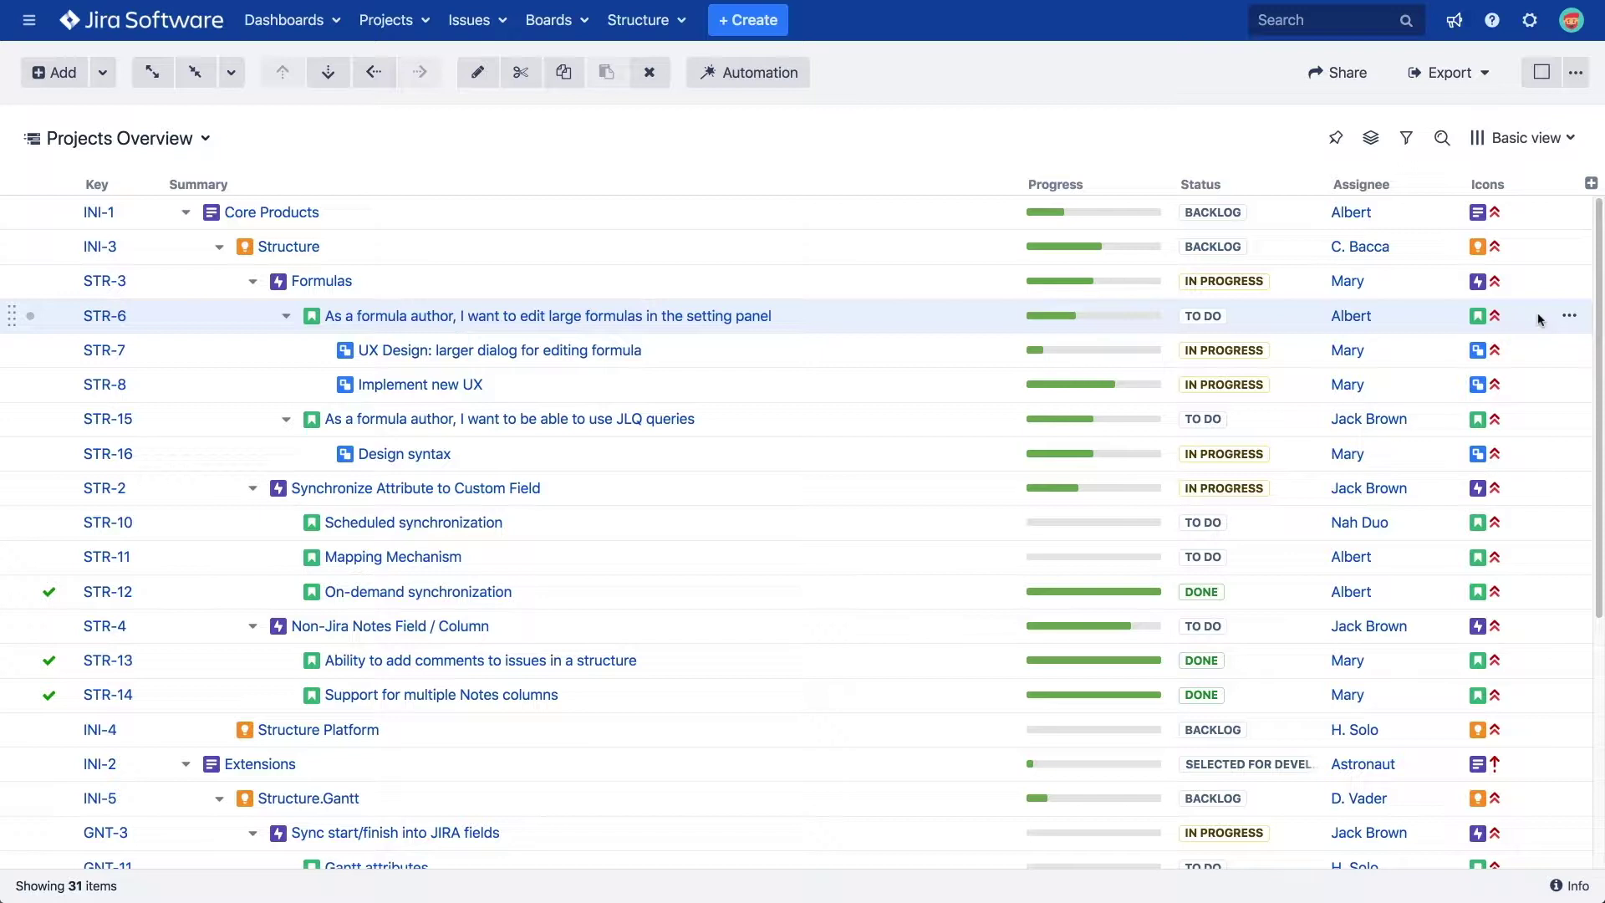
# Step: Add a Σ Story Points column summing sub-items, giving INI-1 208 and STR-6 34
pyautogui.click(1590, 183)
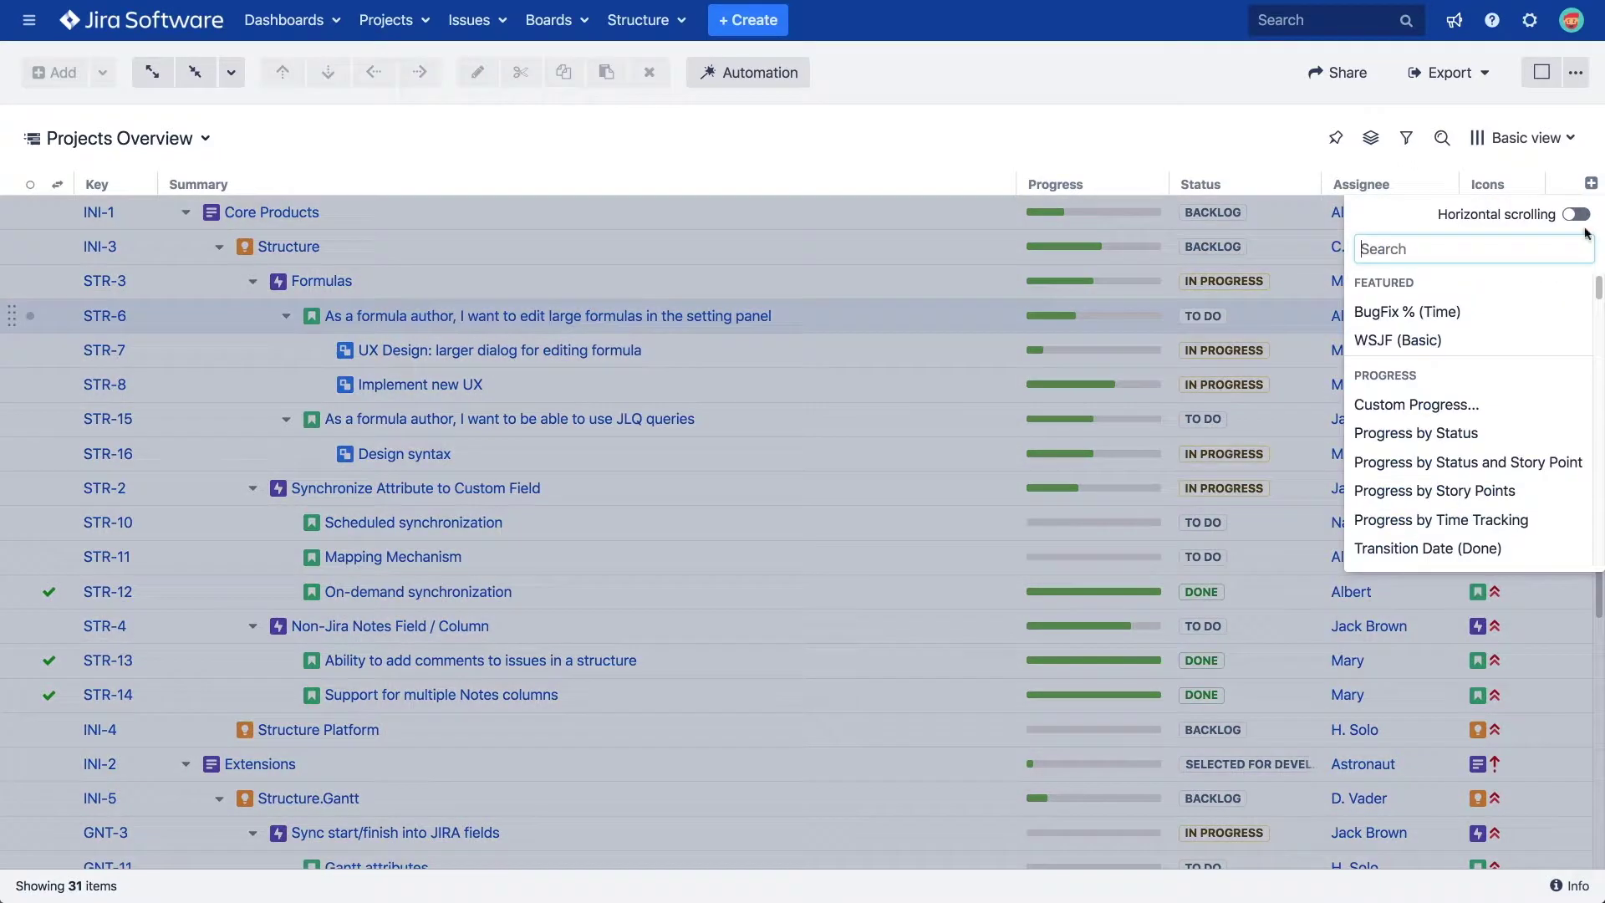
pyautogui.moveTo(1597, 288); pyautogui.dragTo(1593, 506)
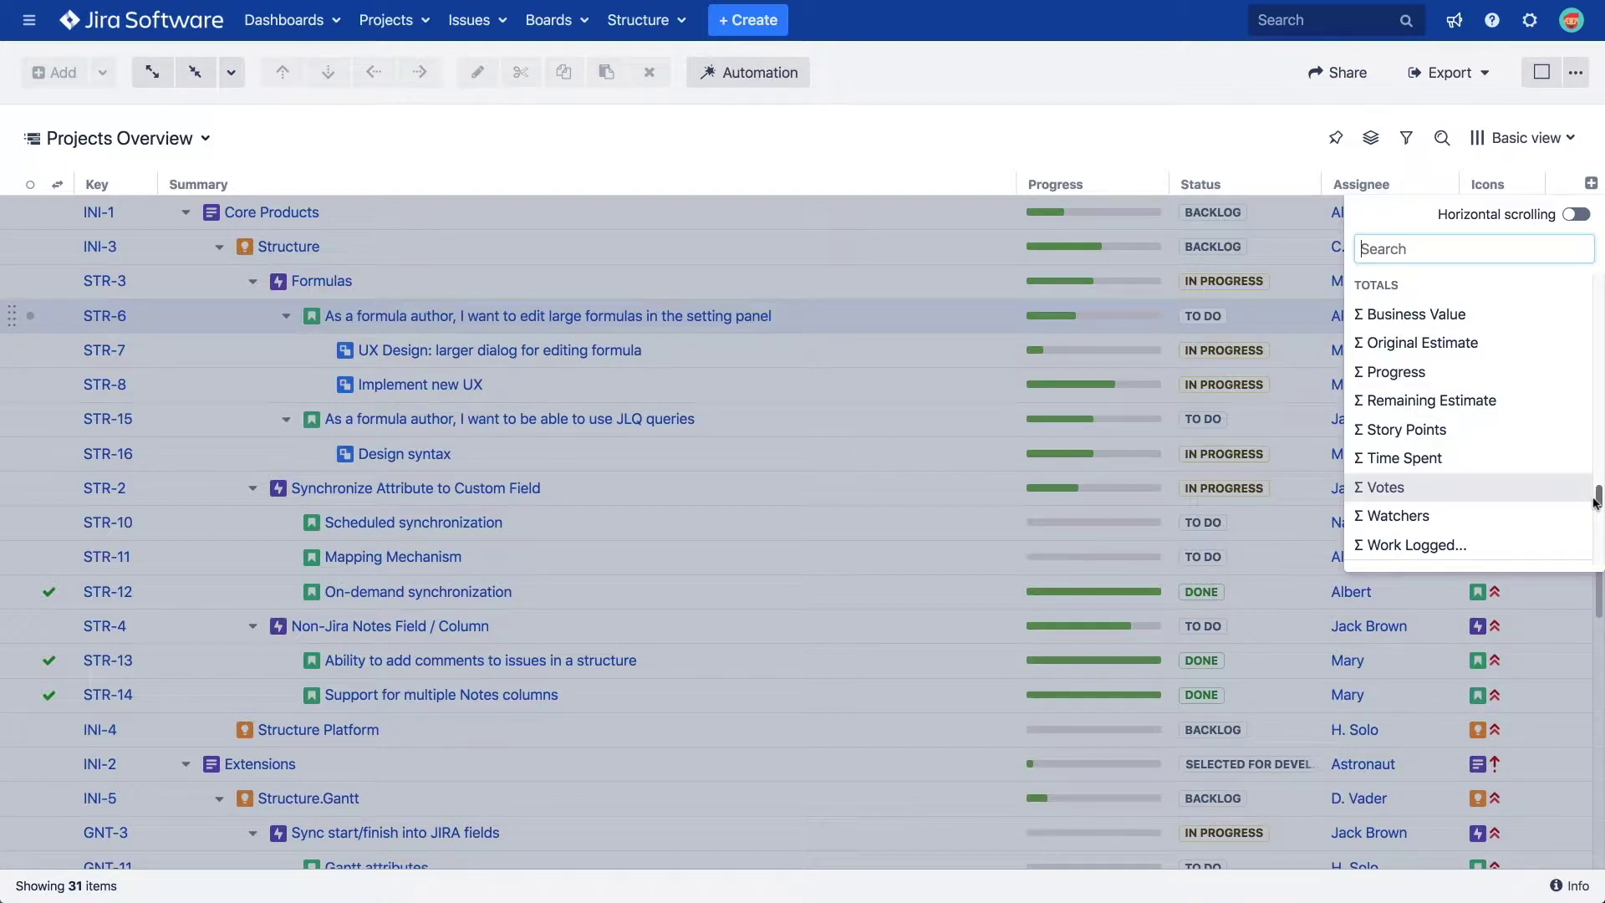
pyautogui.moveTo(1596, 500); pyautogui.dragTo(1598, 456)
pyautogui.click(1421, 333)
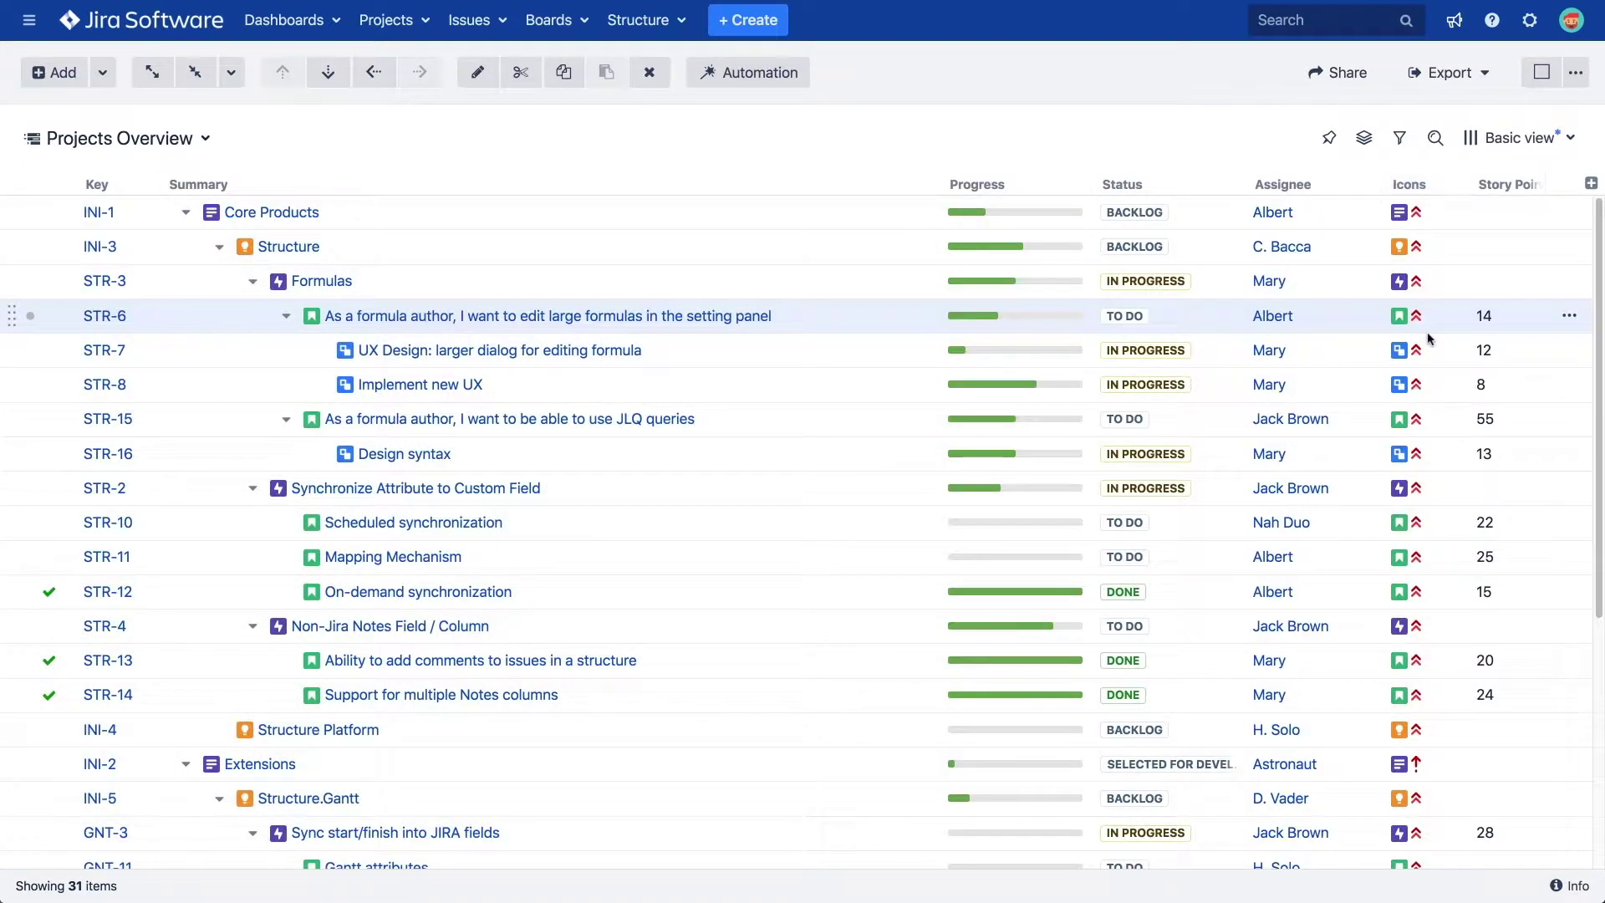
pyautogui.click(1535, 184)
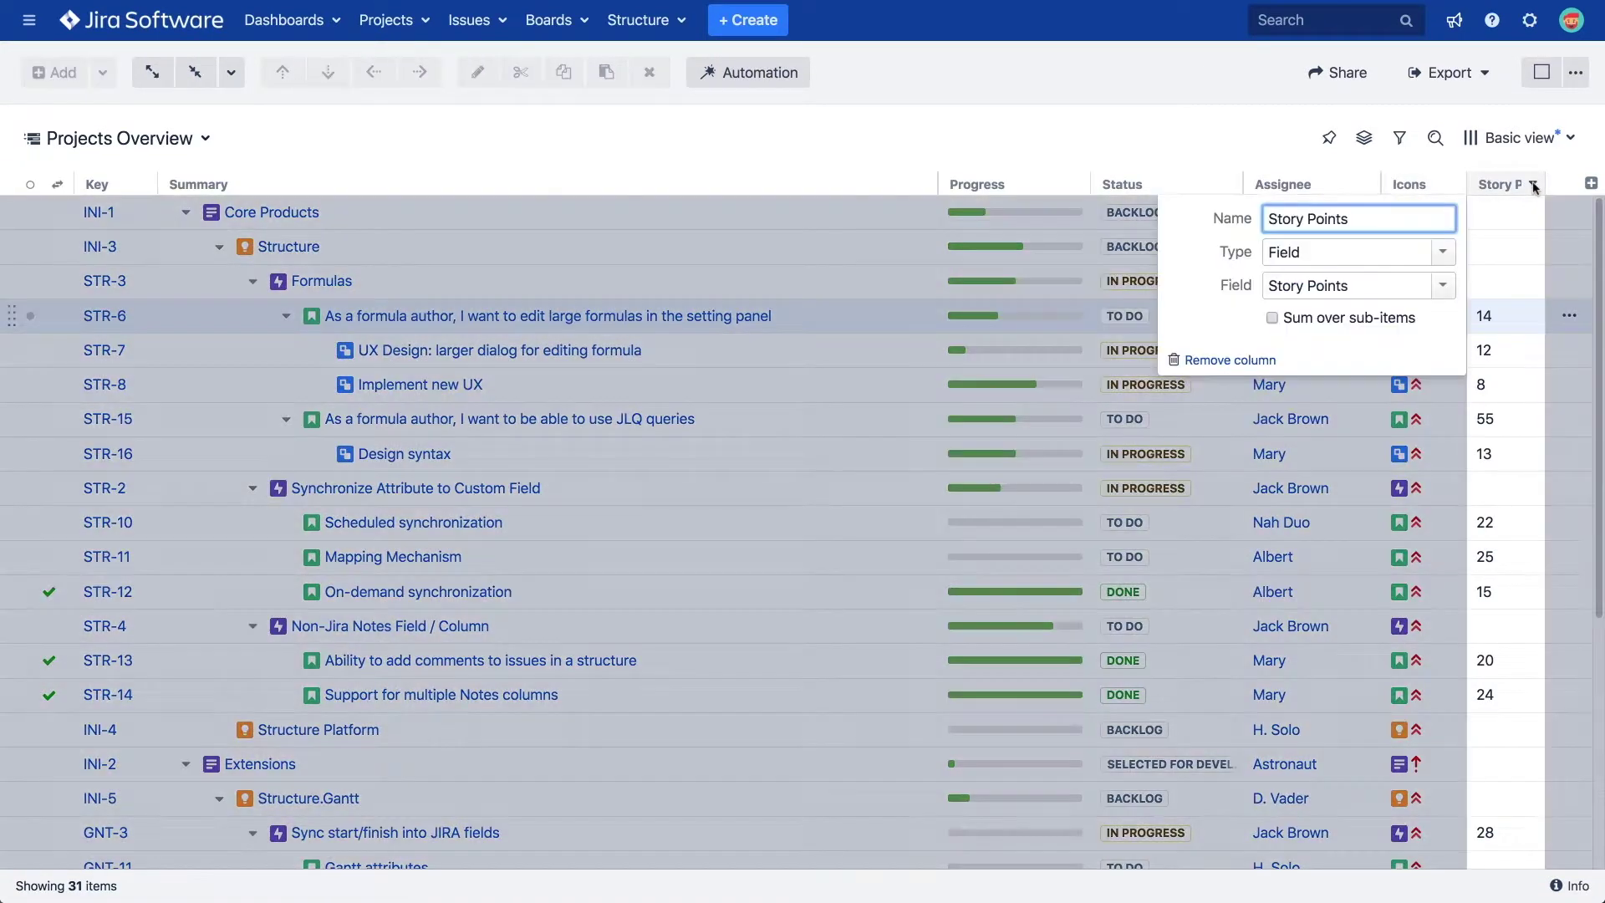
pyautogui.click(1272, 318)
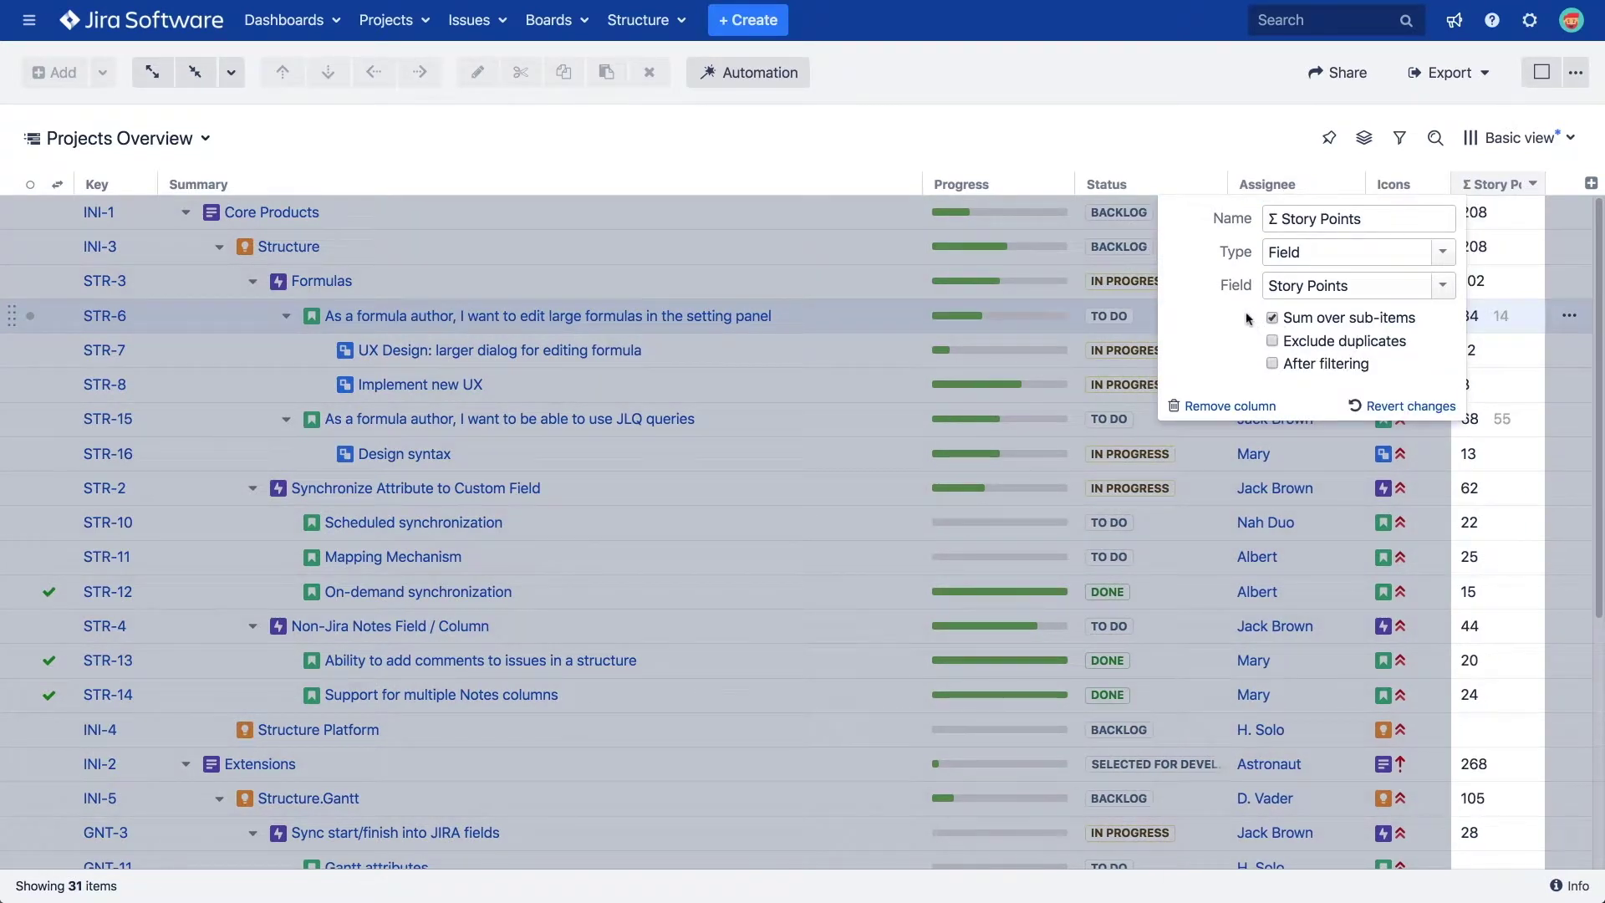
pyautogui.click(1206, 135)
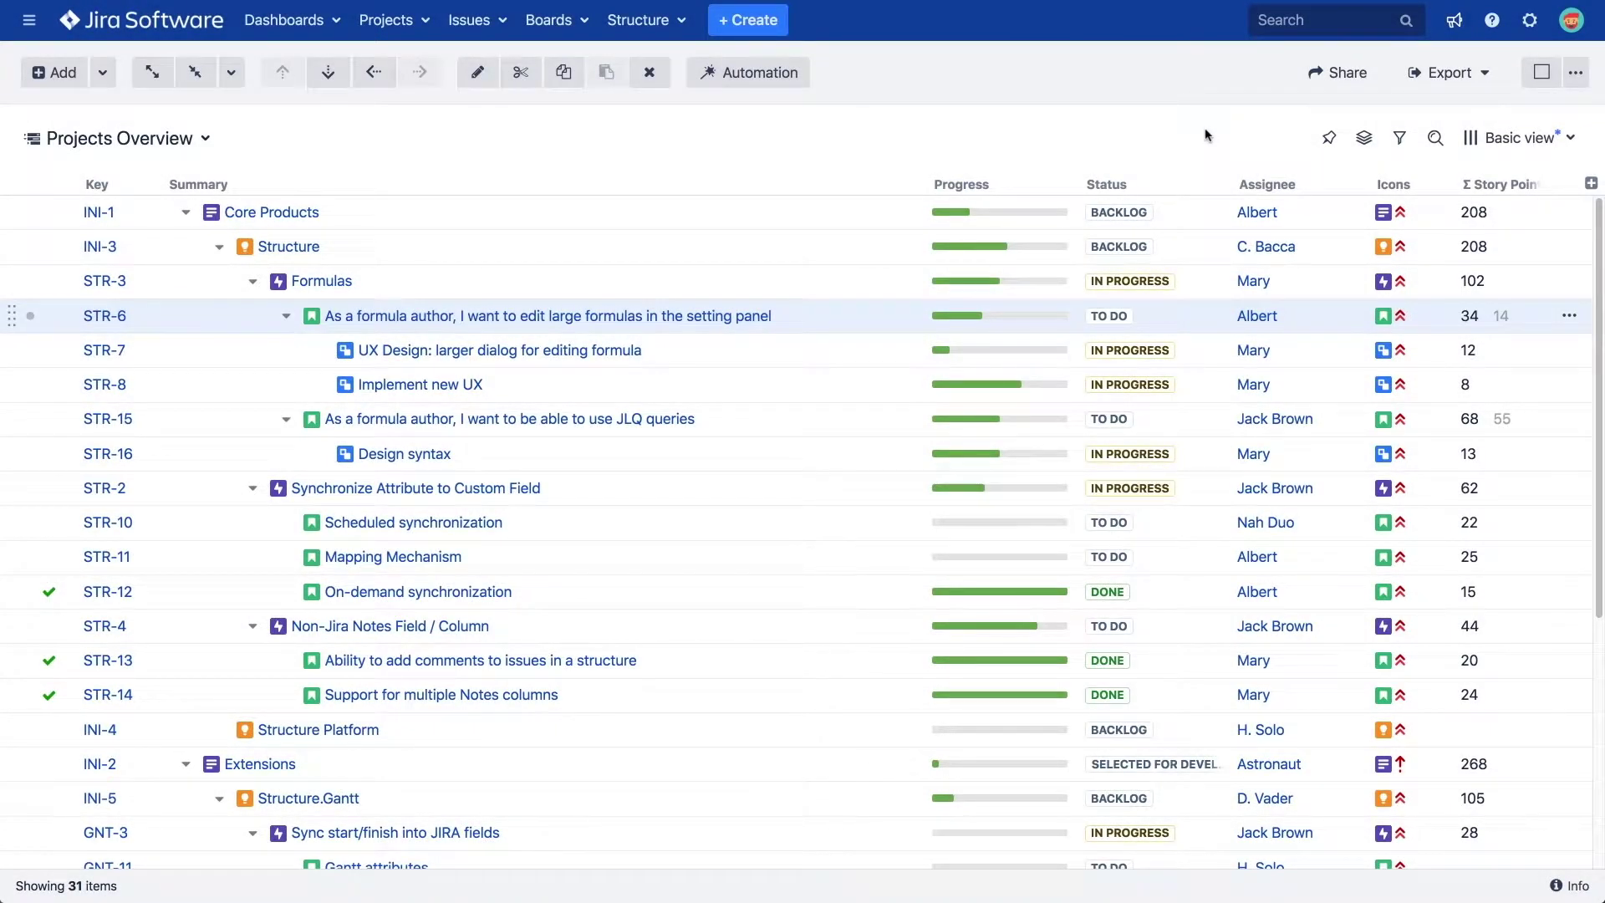
pyautogui.click(1399, 137)
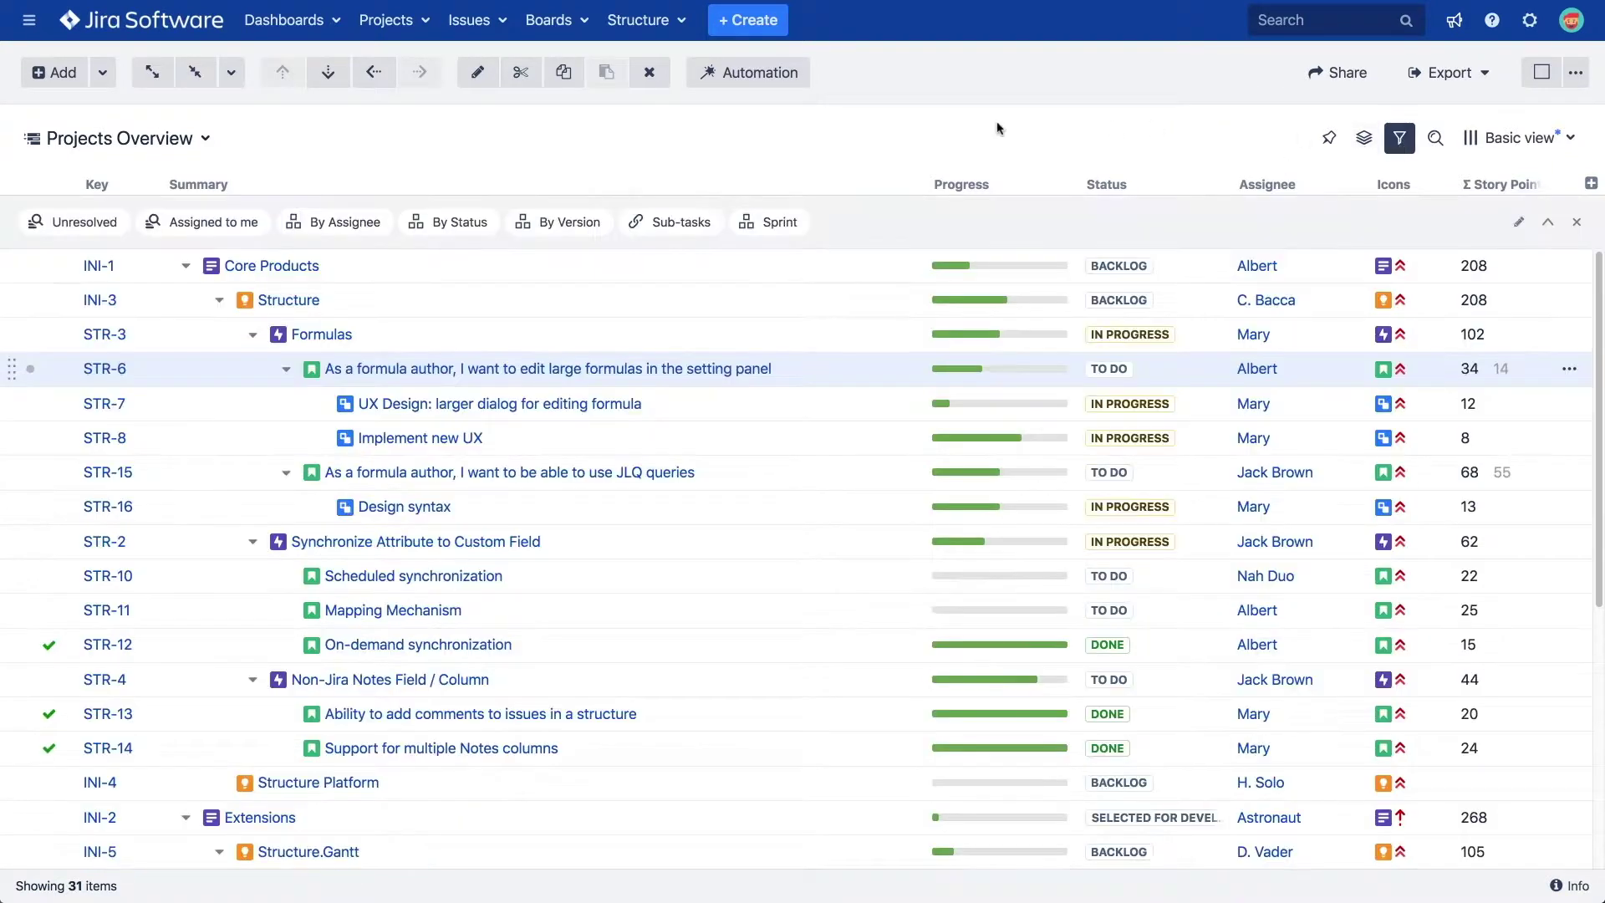
pyautogui.click(757, 229)
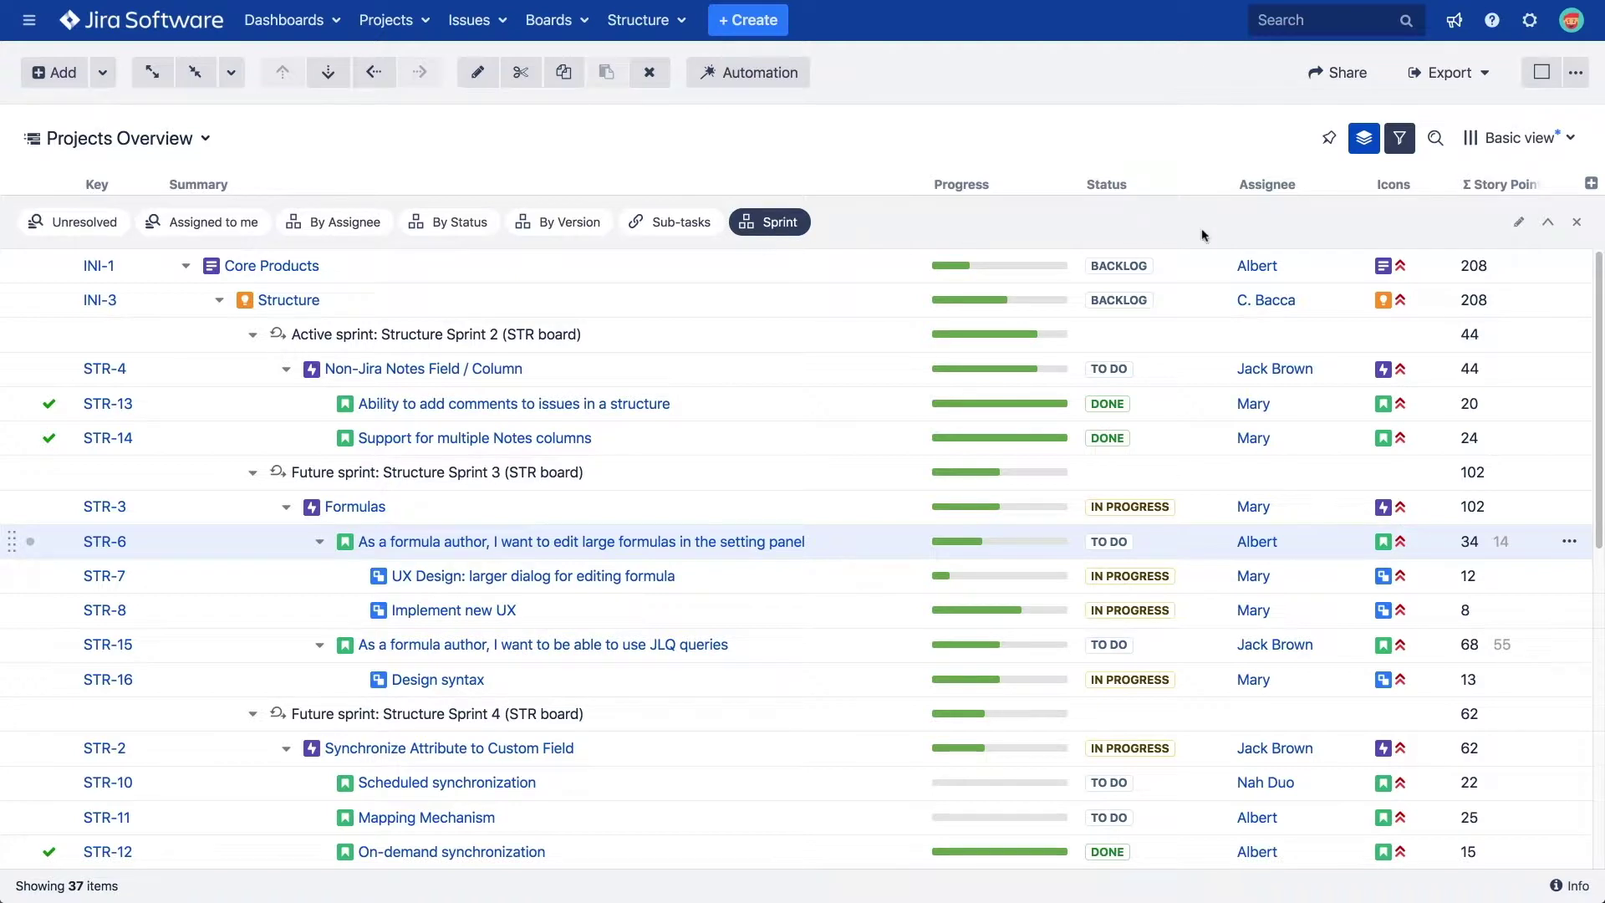
pyautogui.click(1577, 223)
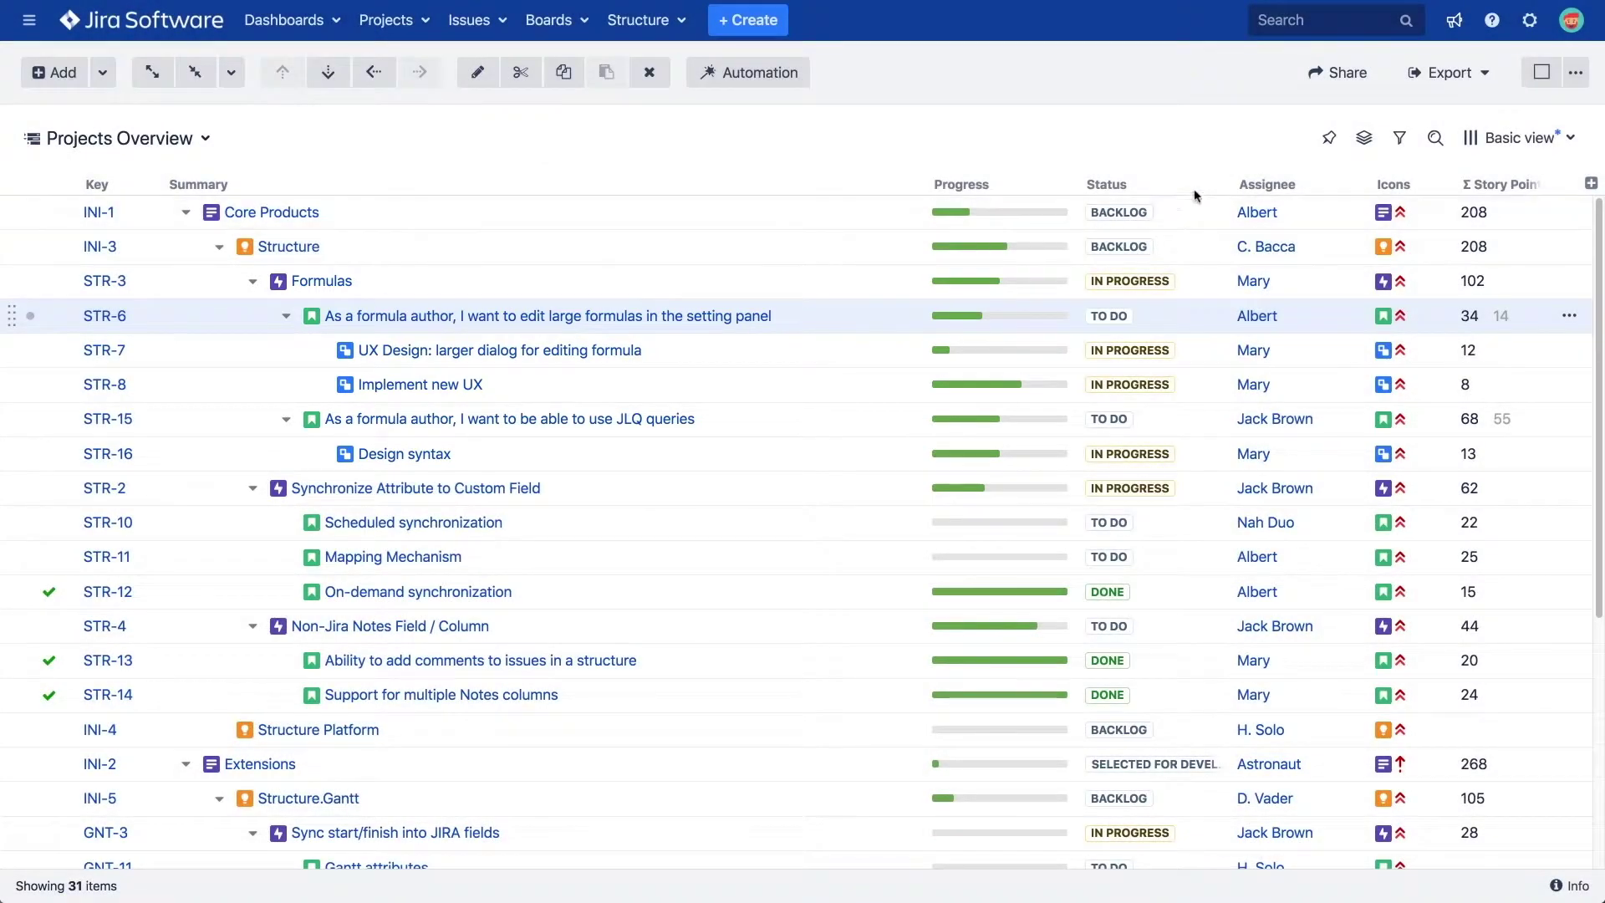
# Step: Keep the Progress column based on Time Tracking and close its settings
pyautogui.click(1061, 184)
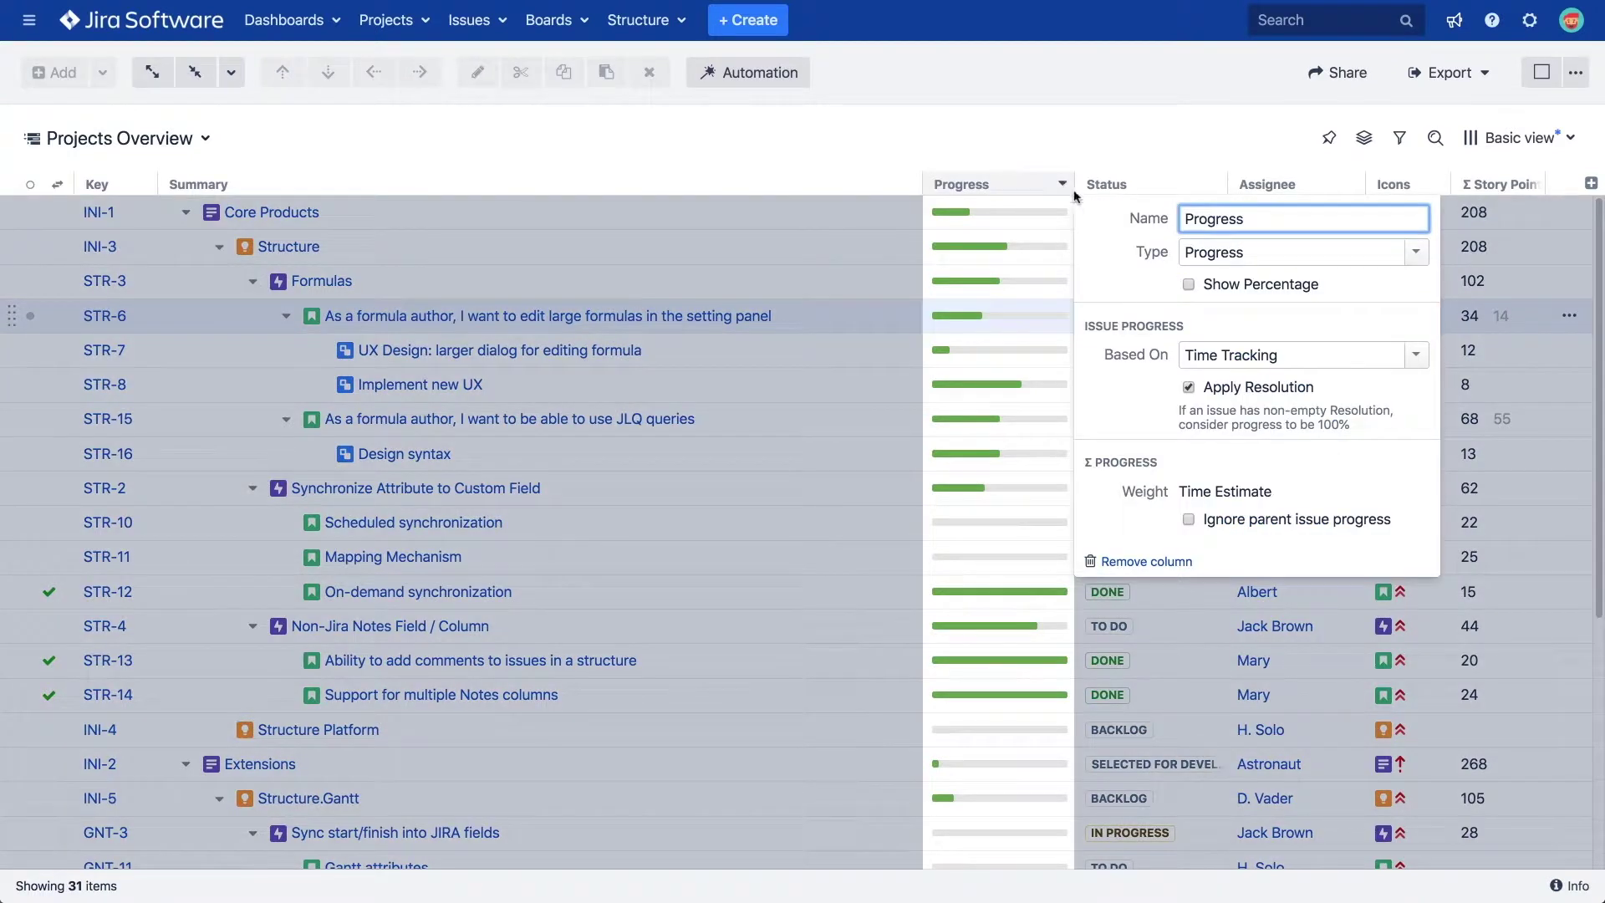
pyautogui.click(1415, 358)
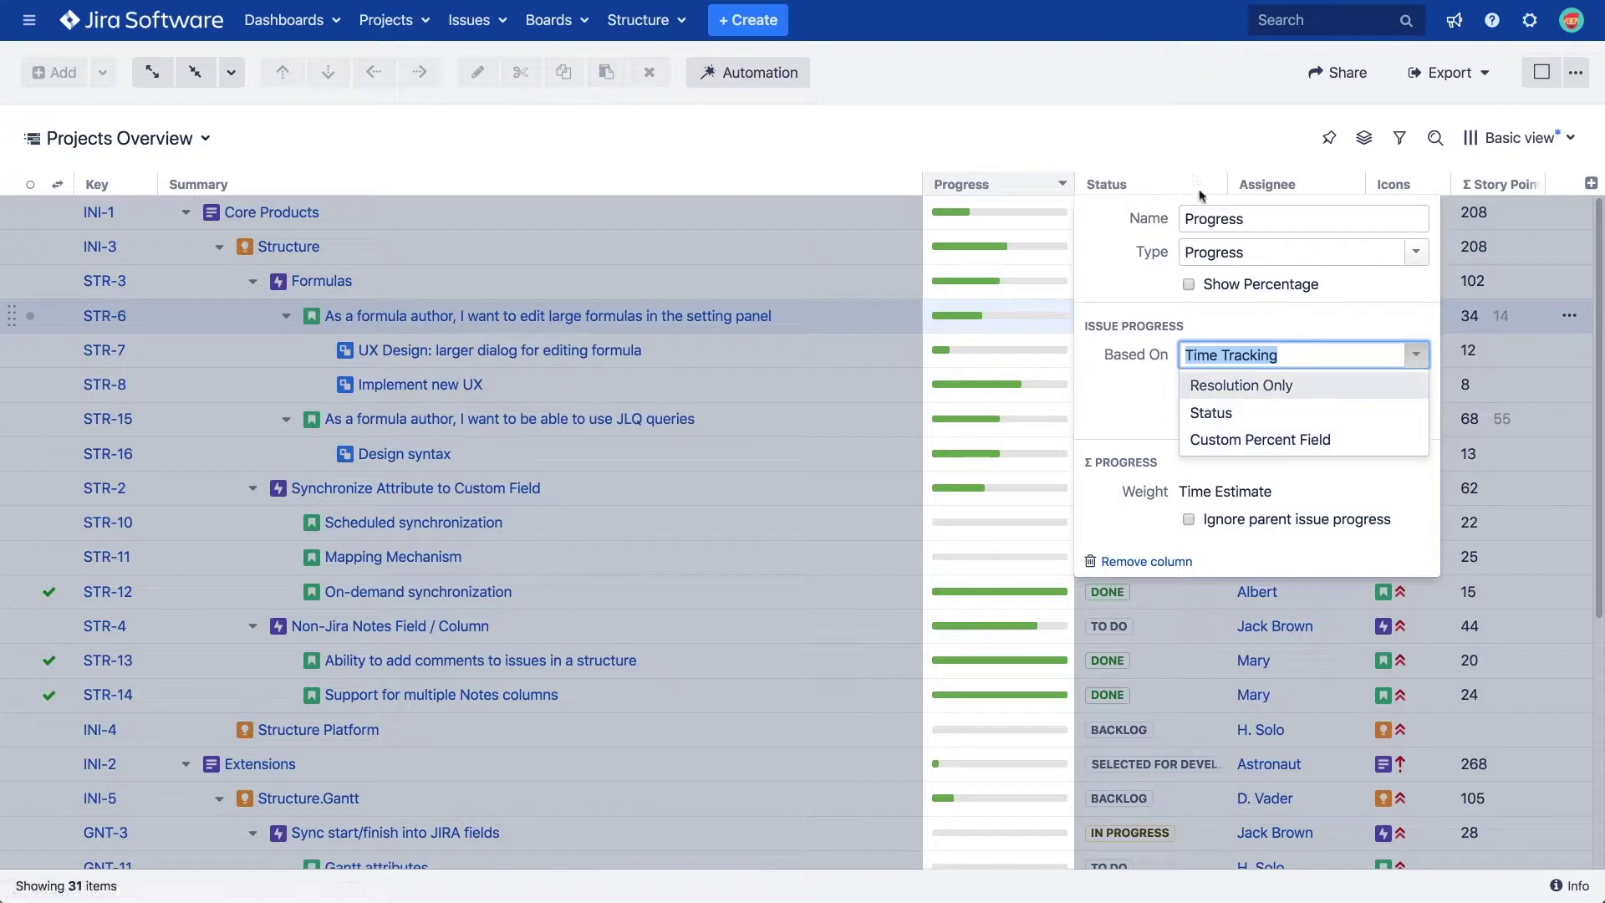
pyautogui.click(1179, 134)
pyautogui.click(1179, 130)
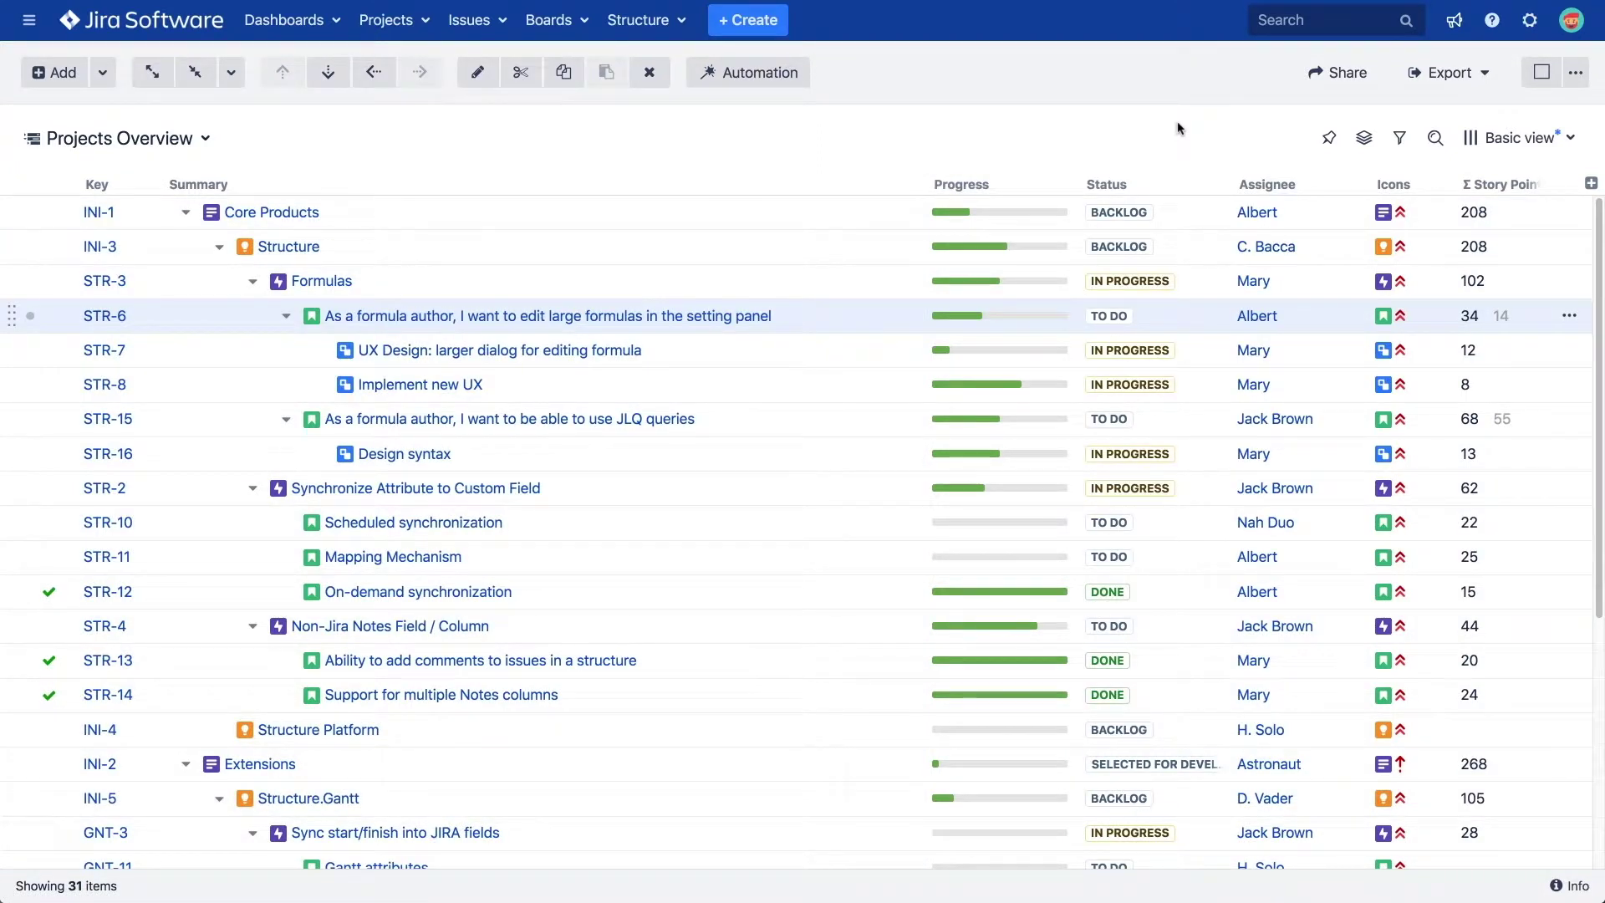
# Step: Add the WSJF (Basic) formula column found via 'wsjf' and review its eight-variable formula
pyautogui.click(1591, 183)
pyautogui.write('wsjf')
pyautogui.click(1435, 288)
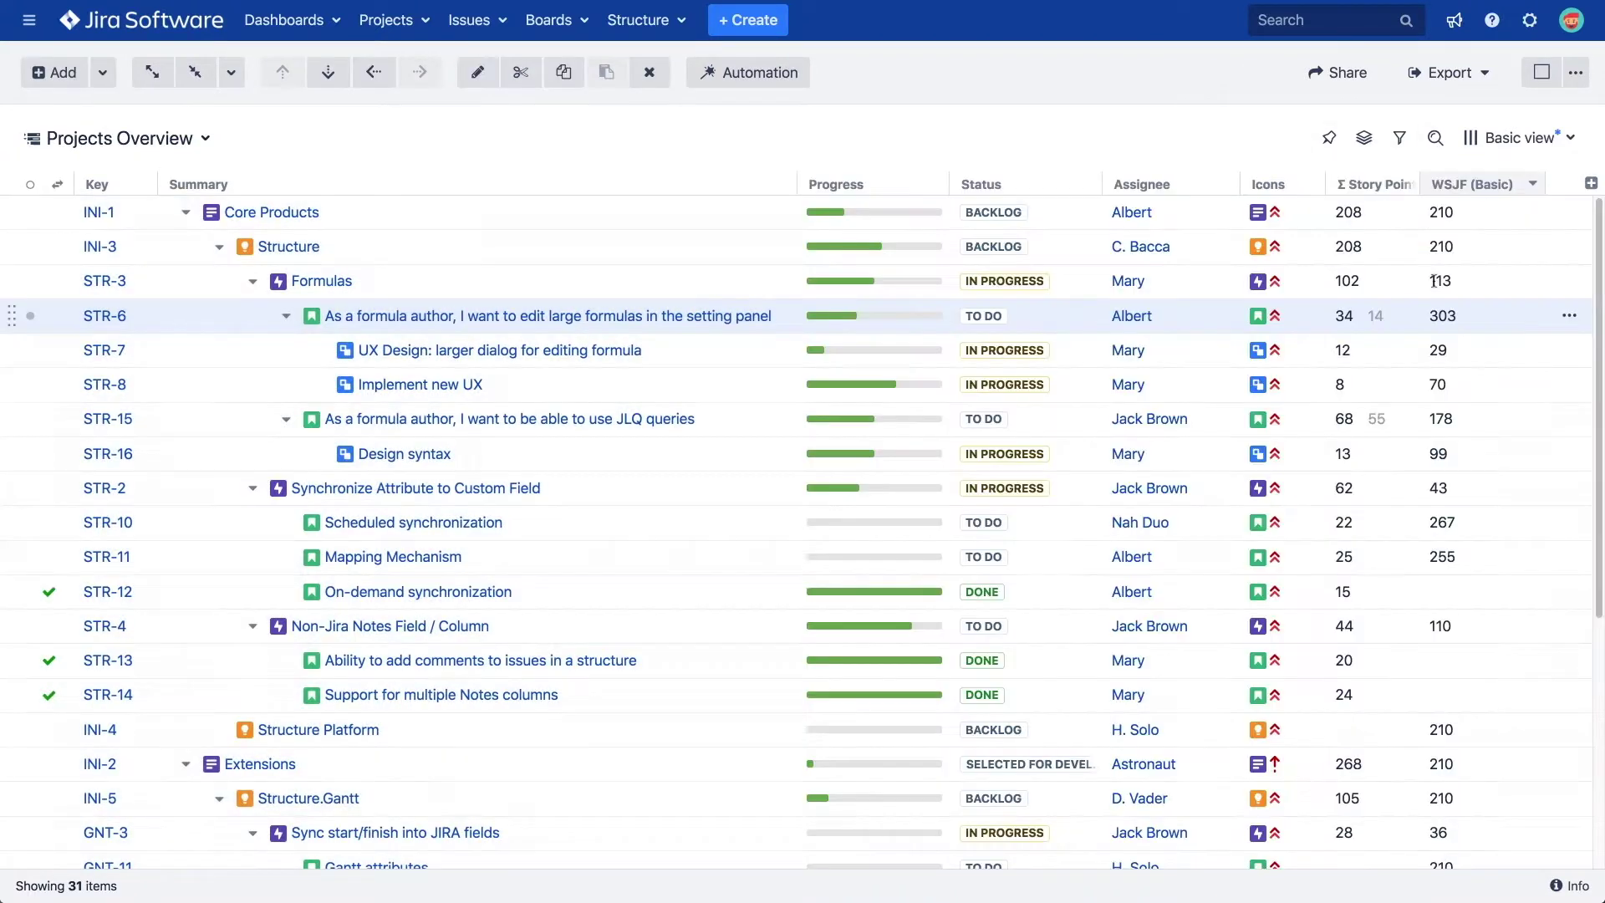
pyautogui.click(1533, 185)
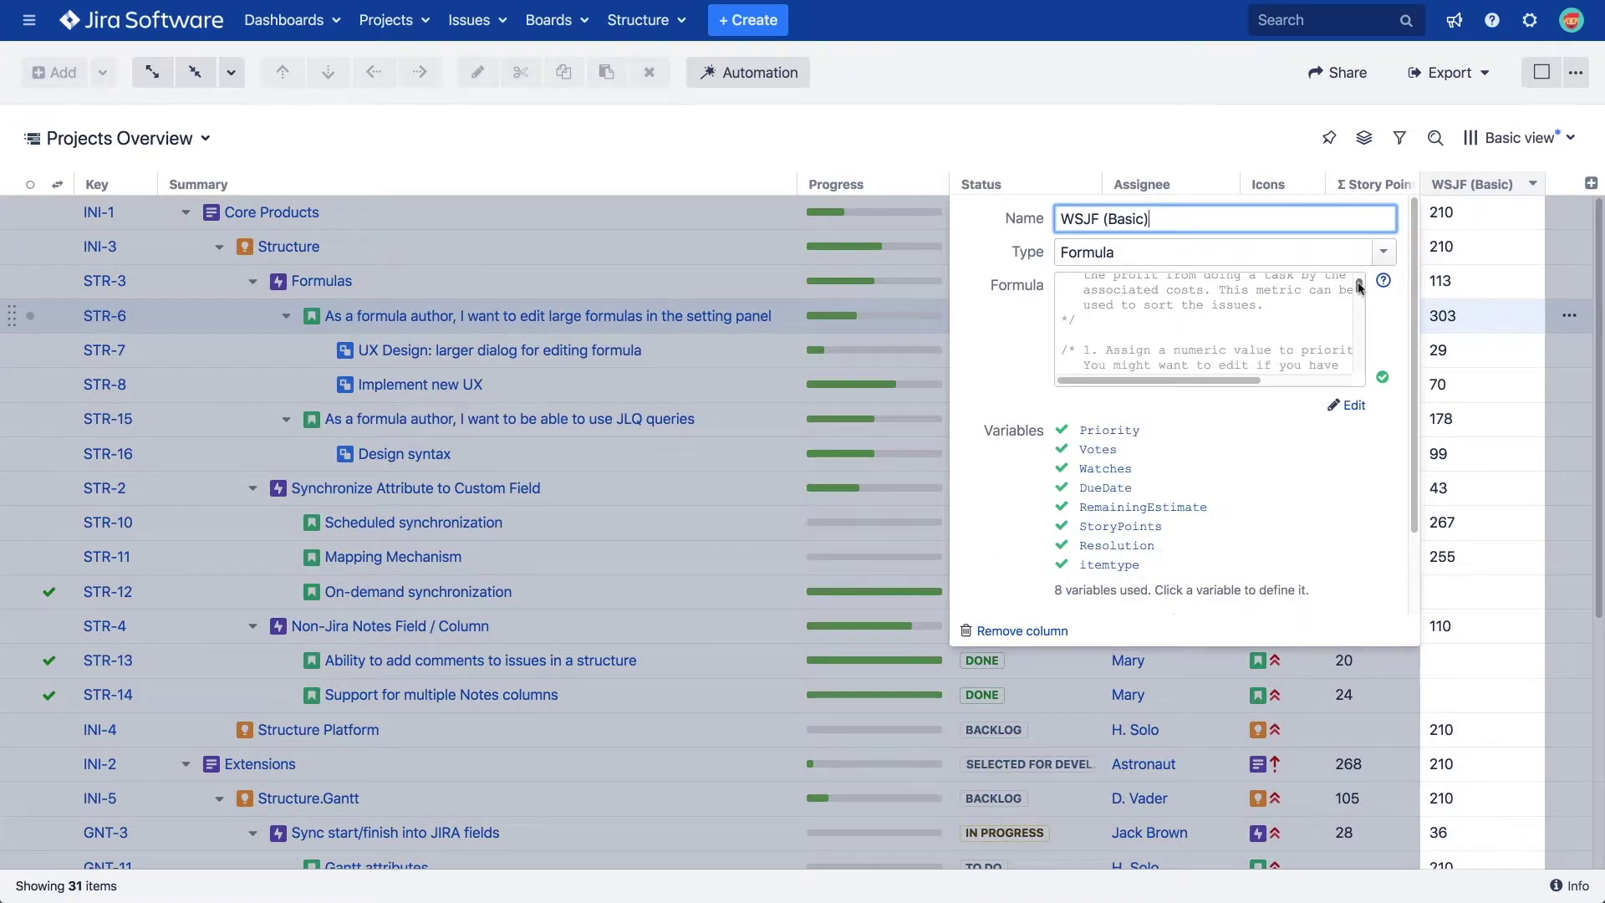
pyautogui.moveTo(1359, 287); pyautogui.dragTo(1358, 372)
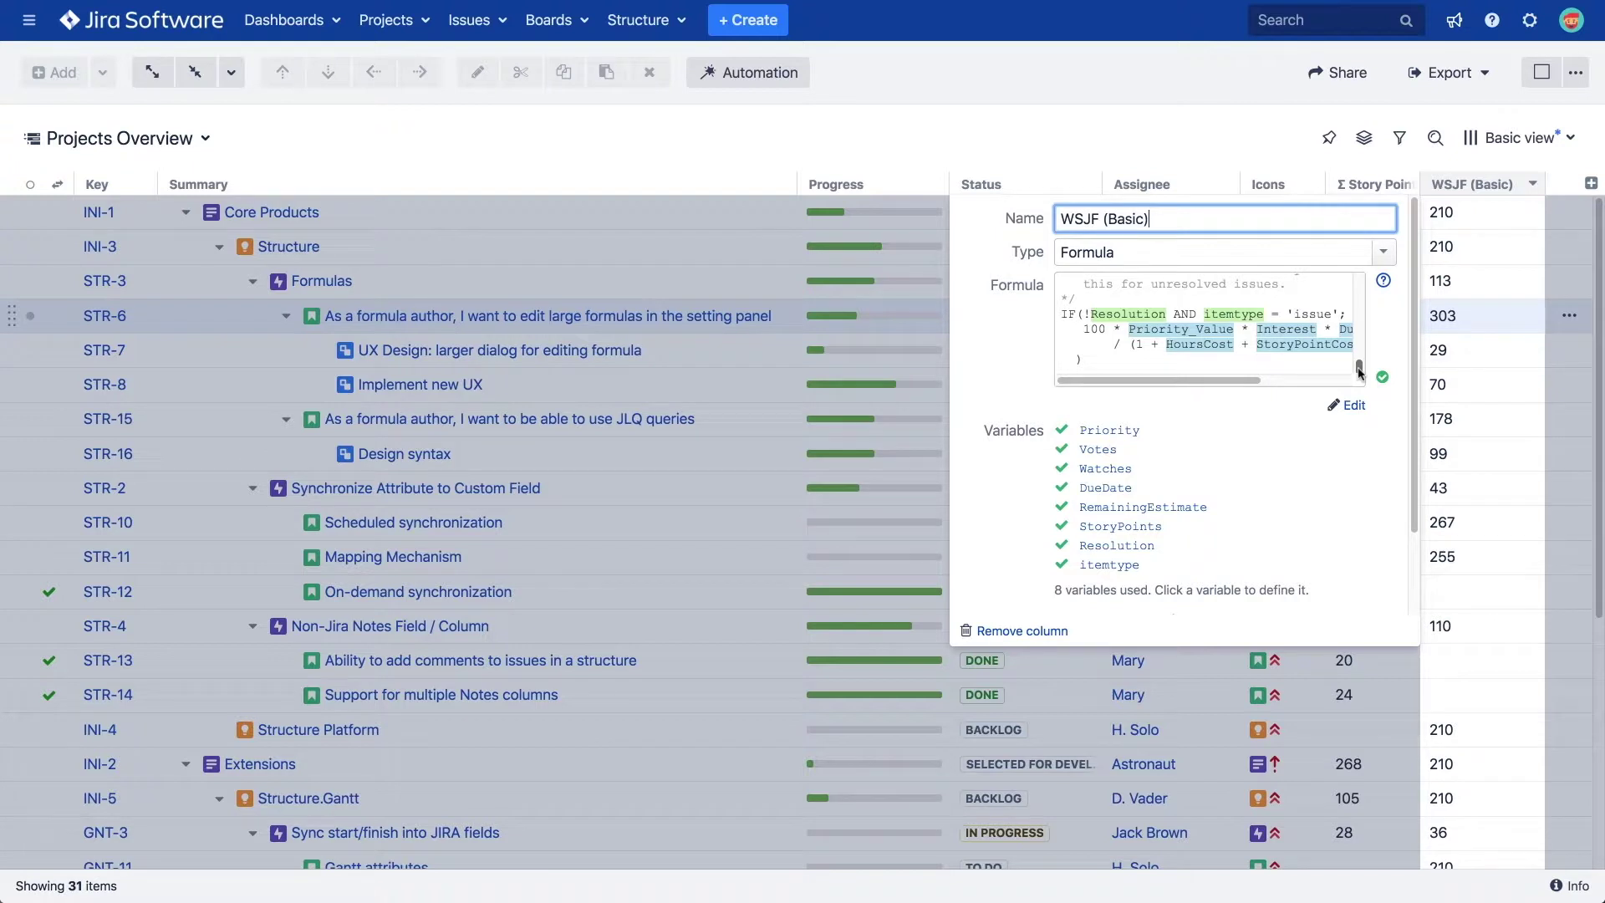
# Step: Close the WSJF (Basic) settings panel to reveal the full grid
pyautogui.click(1208, 119)
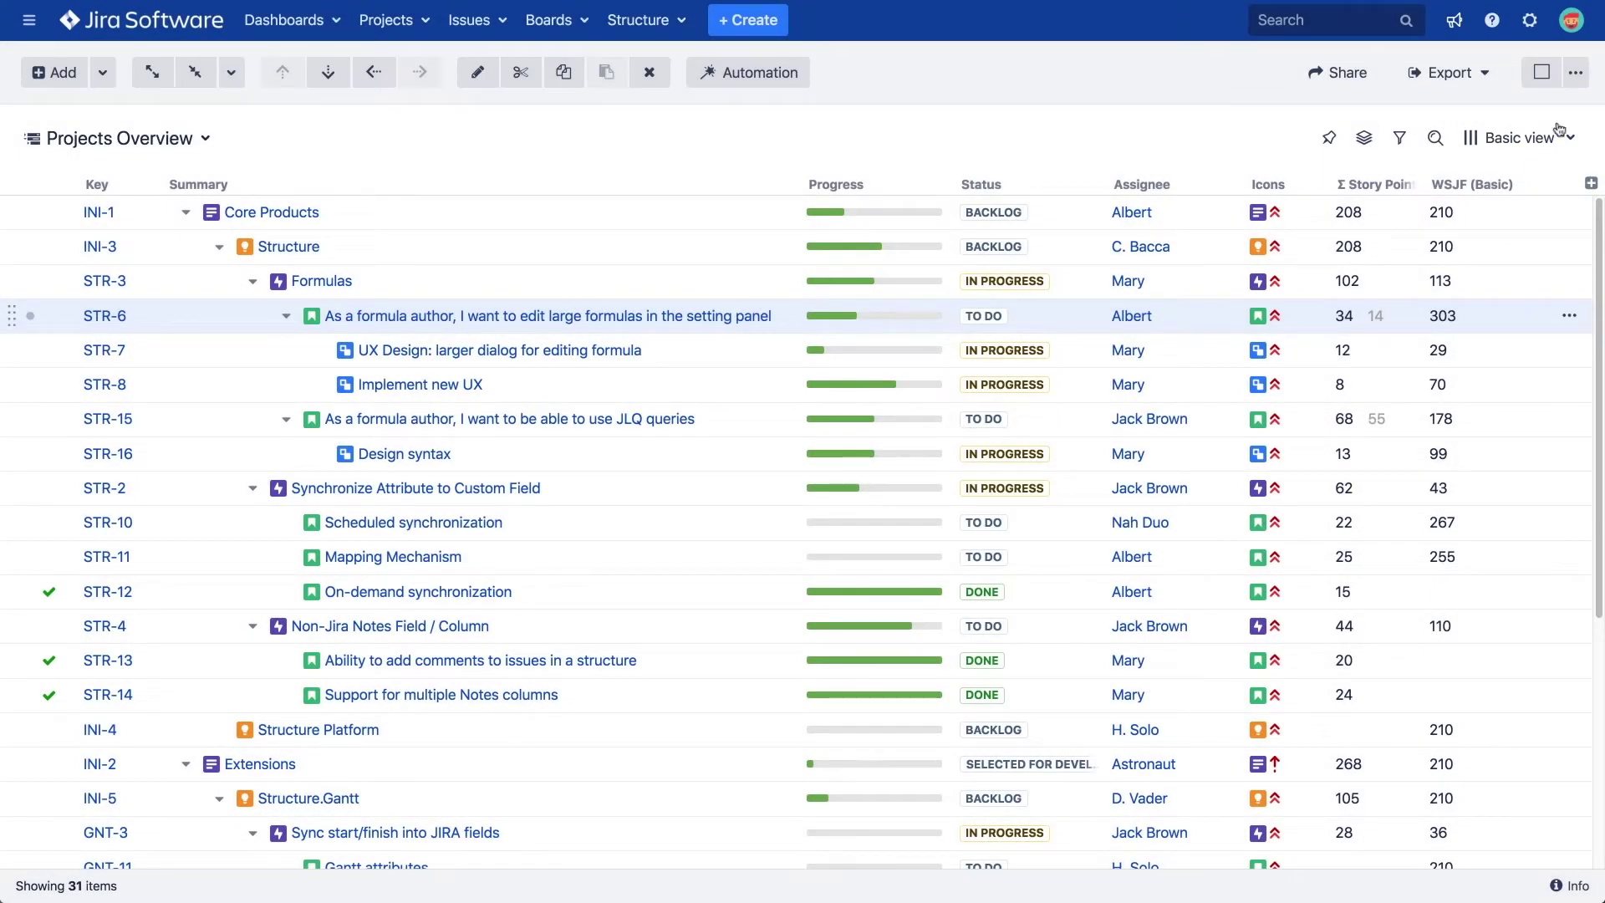
# Step: Save the current column layout as a new view named 'view 3'
pyautogui.click(1575, 139)
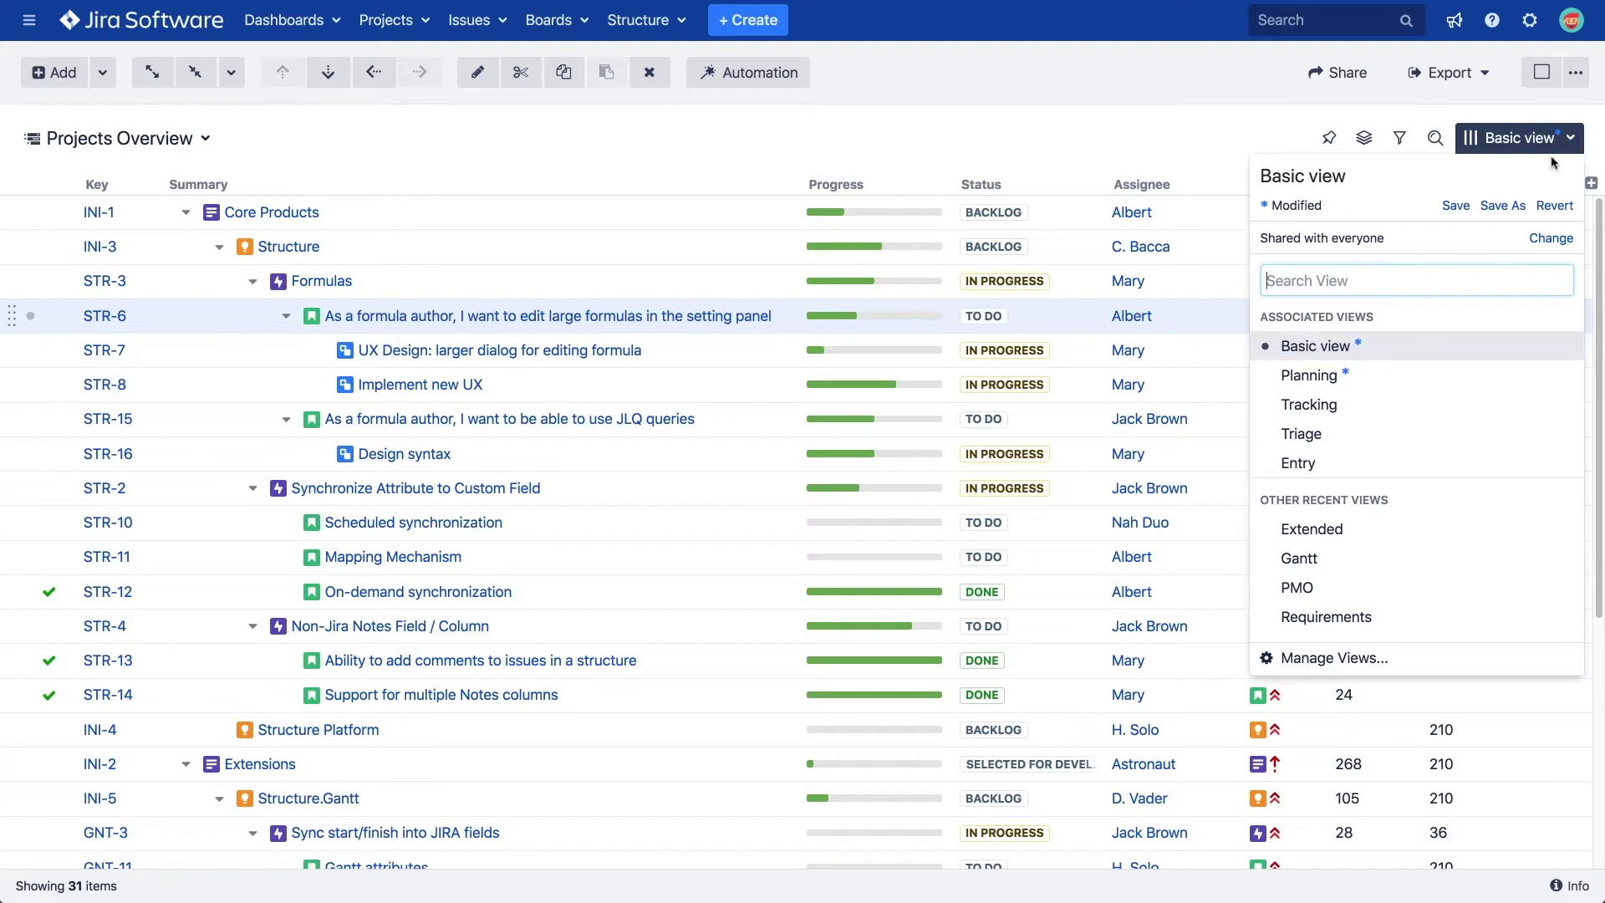
pyautogui.click(1502, 206)
pyautogui.write('view 3')
pyautogui.click(1546, 236)
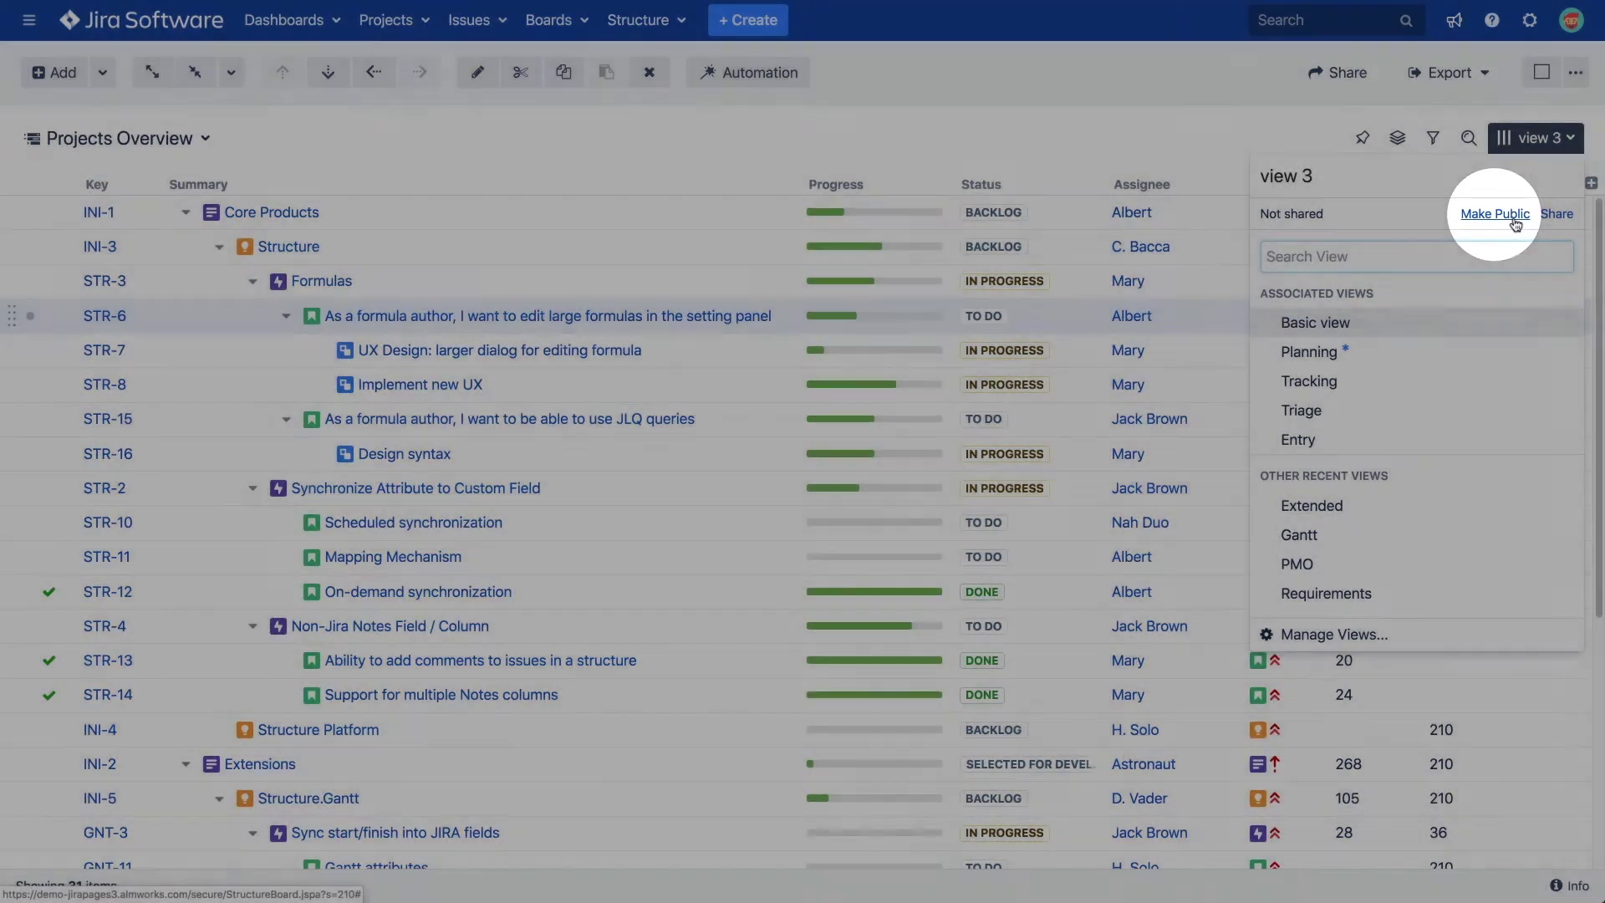
# Step: Make view 3 public, then switch the structure to the Extended view
pyautogui.click(1495, 214)
pyautogui.click(1577, 147)
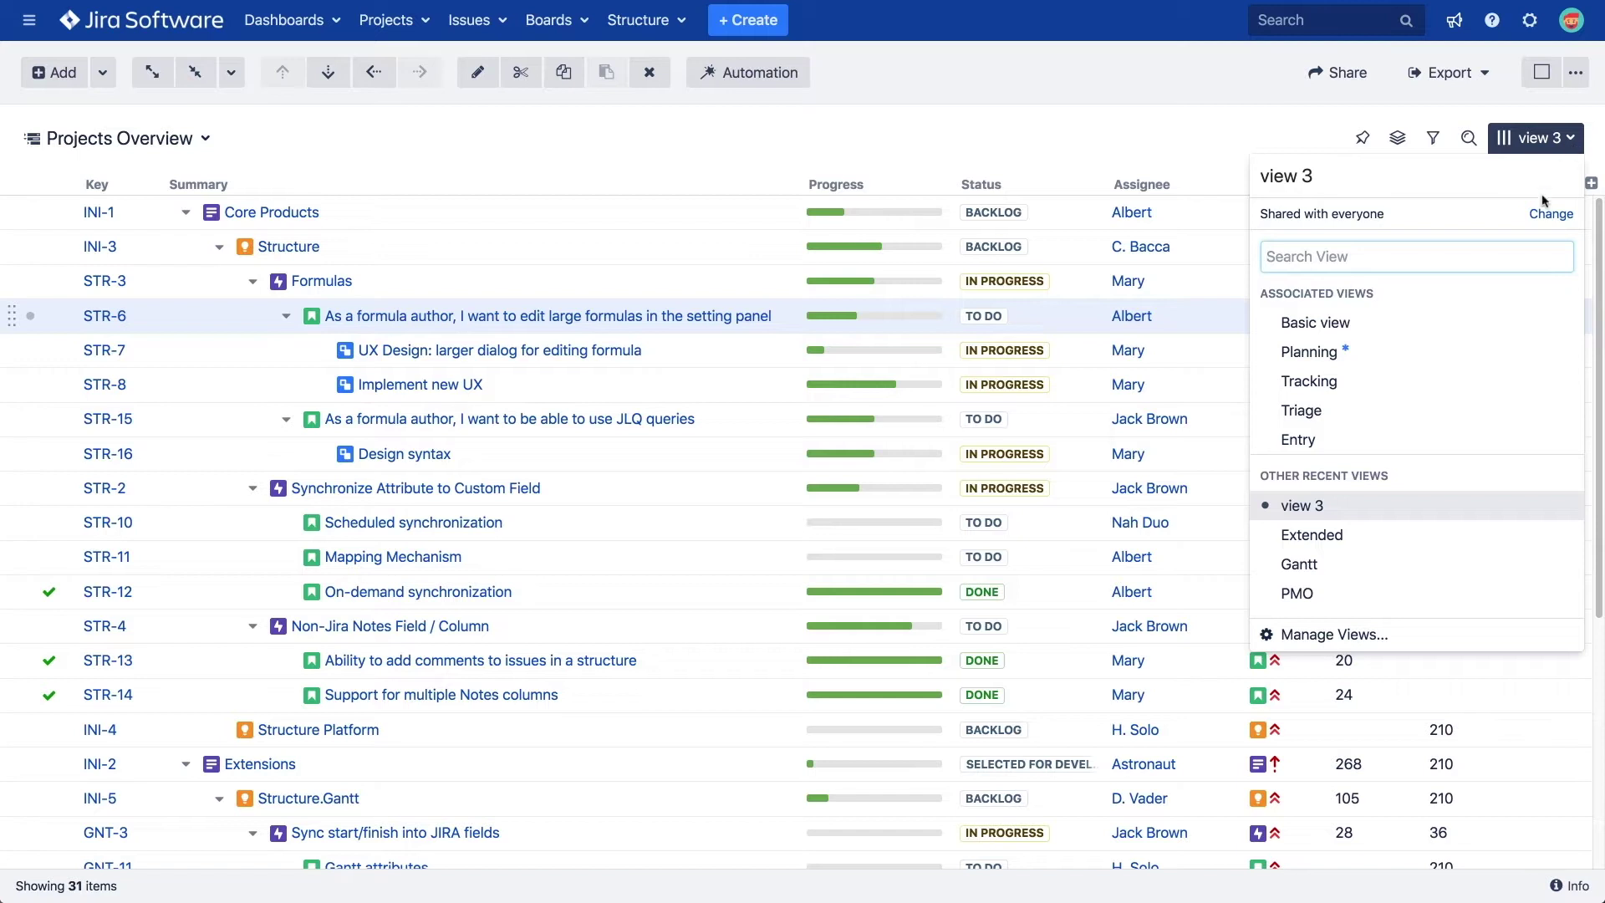
pyautogui.click(1337, 539)
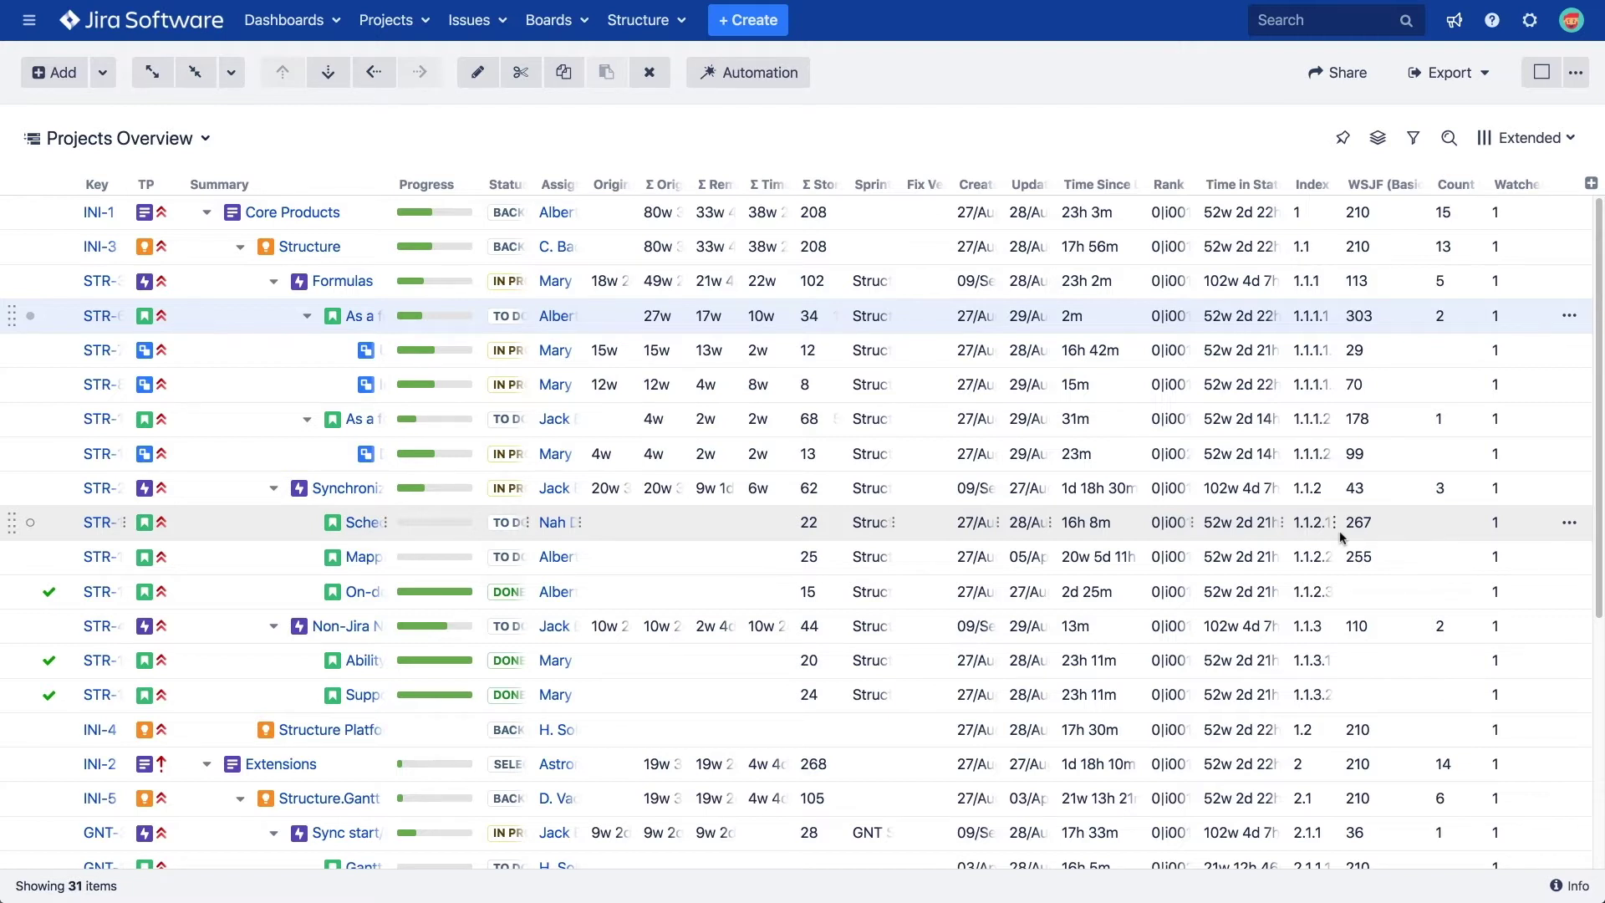
# Step: Enable horizontal scrolling so the Extended view's many columns keep full width
pyautogui.click(1340, 535)
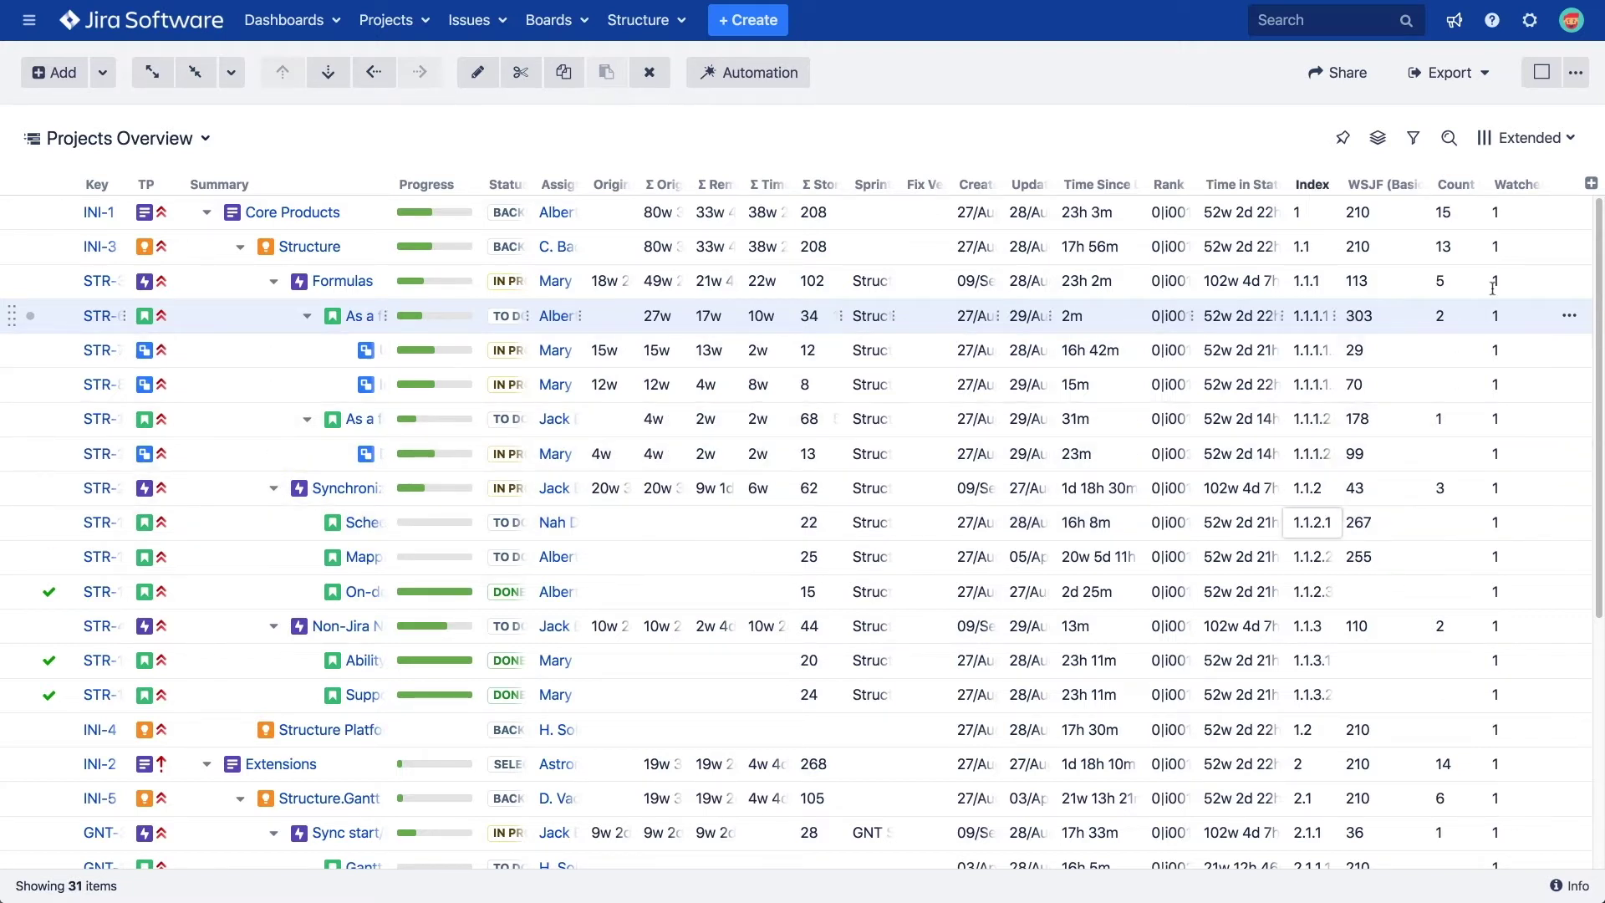
pyautogui.click(1590, 183)
pyautogui.click(1576, 214)
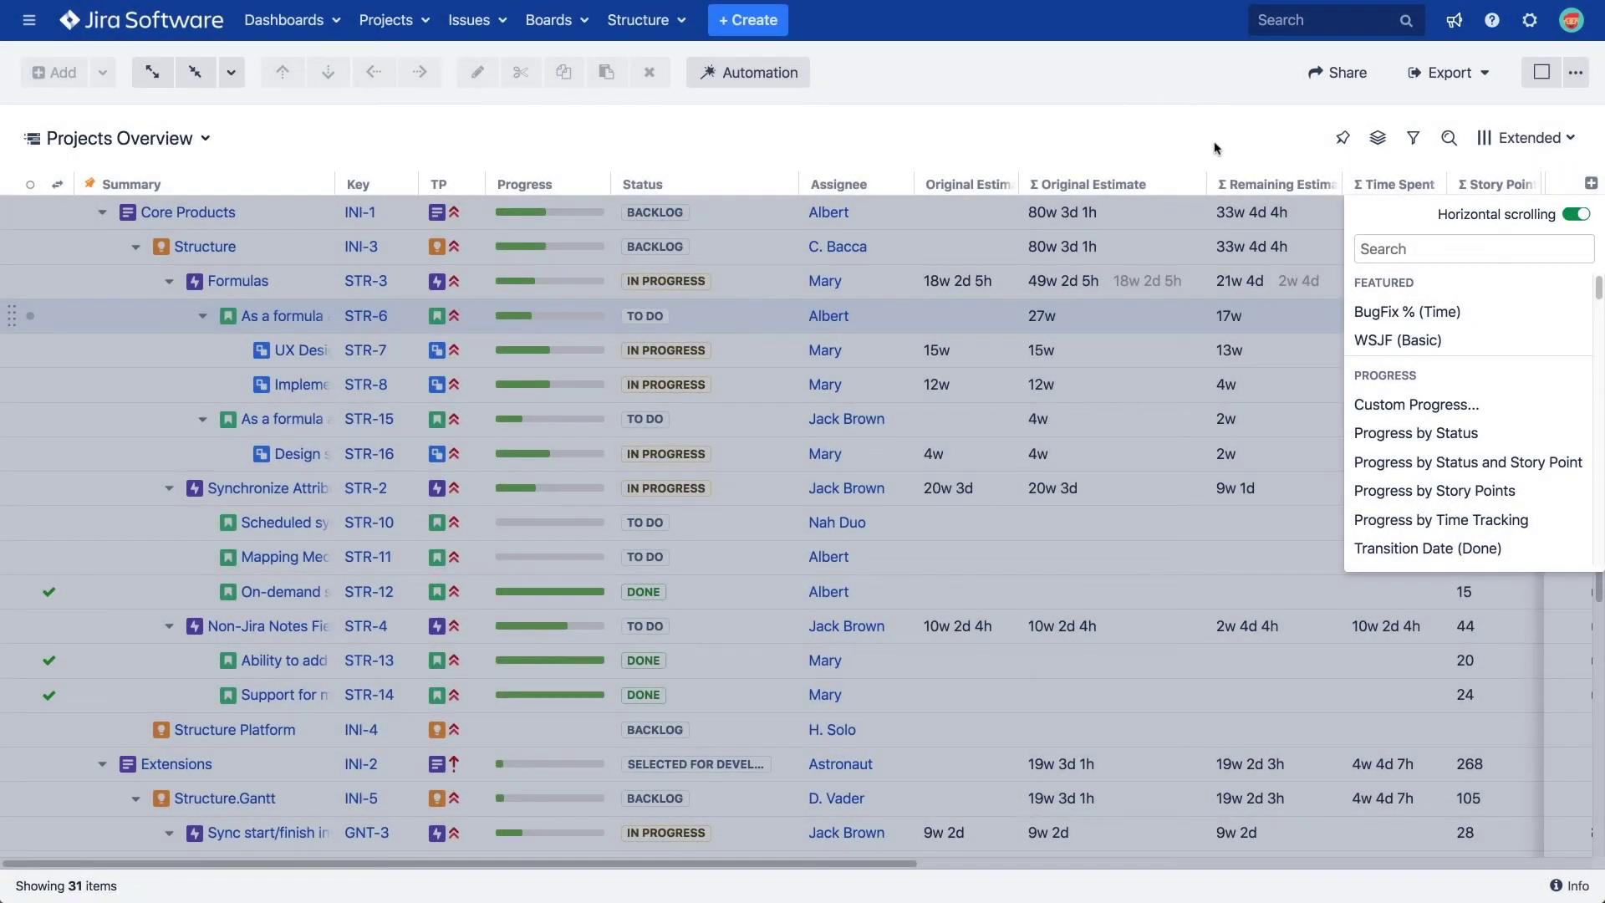
pyautogui.click(1210, 144)
pyautogui.moveTo(655, 870)
pyautogui.mouseDown()
pyautogui.moveTo(1315, 893)
pyautogui.moveTo(646, 884)
pyautogui.mouseUp()
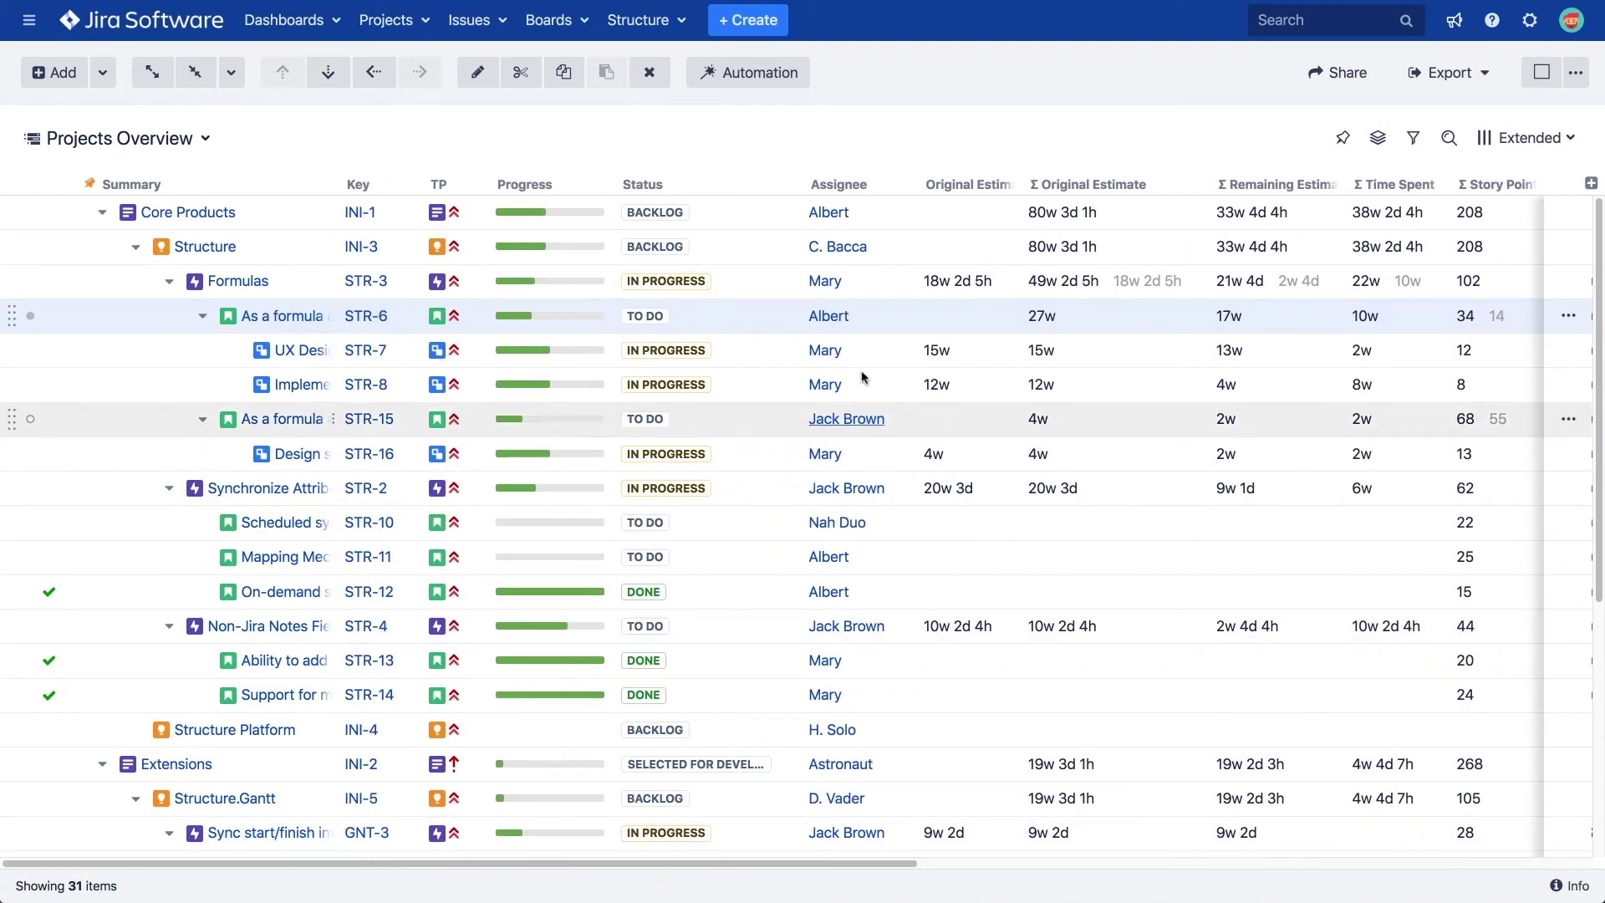
# Step: Pin Assignee and Σ Original Estimate beside Summary, with Σ Original Estimate placed first
pyautogui.click(902, 185)
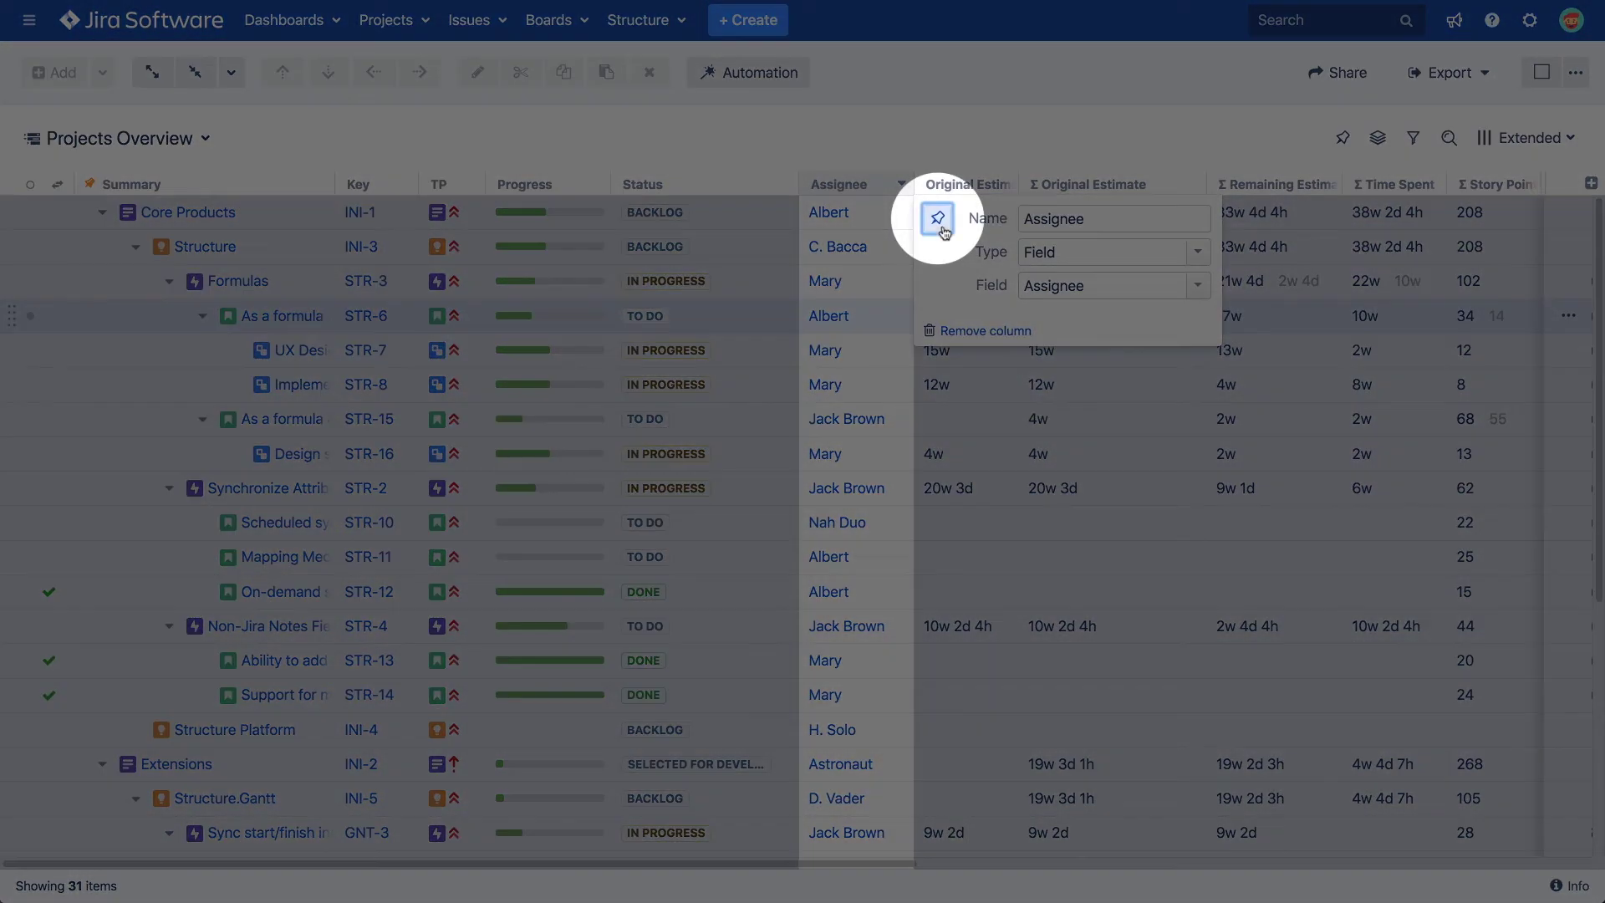
pyautogui.click(938, 219)
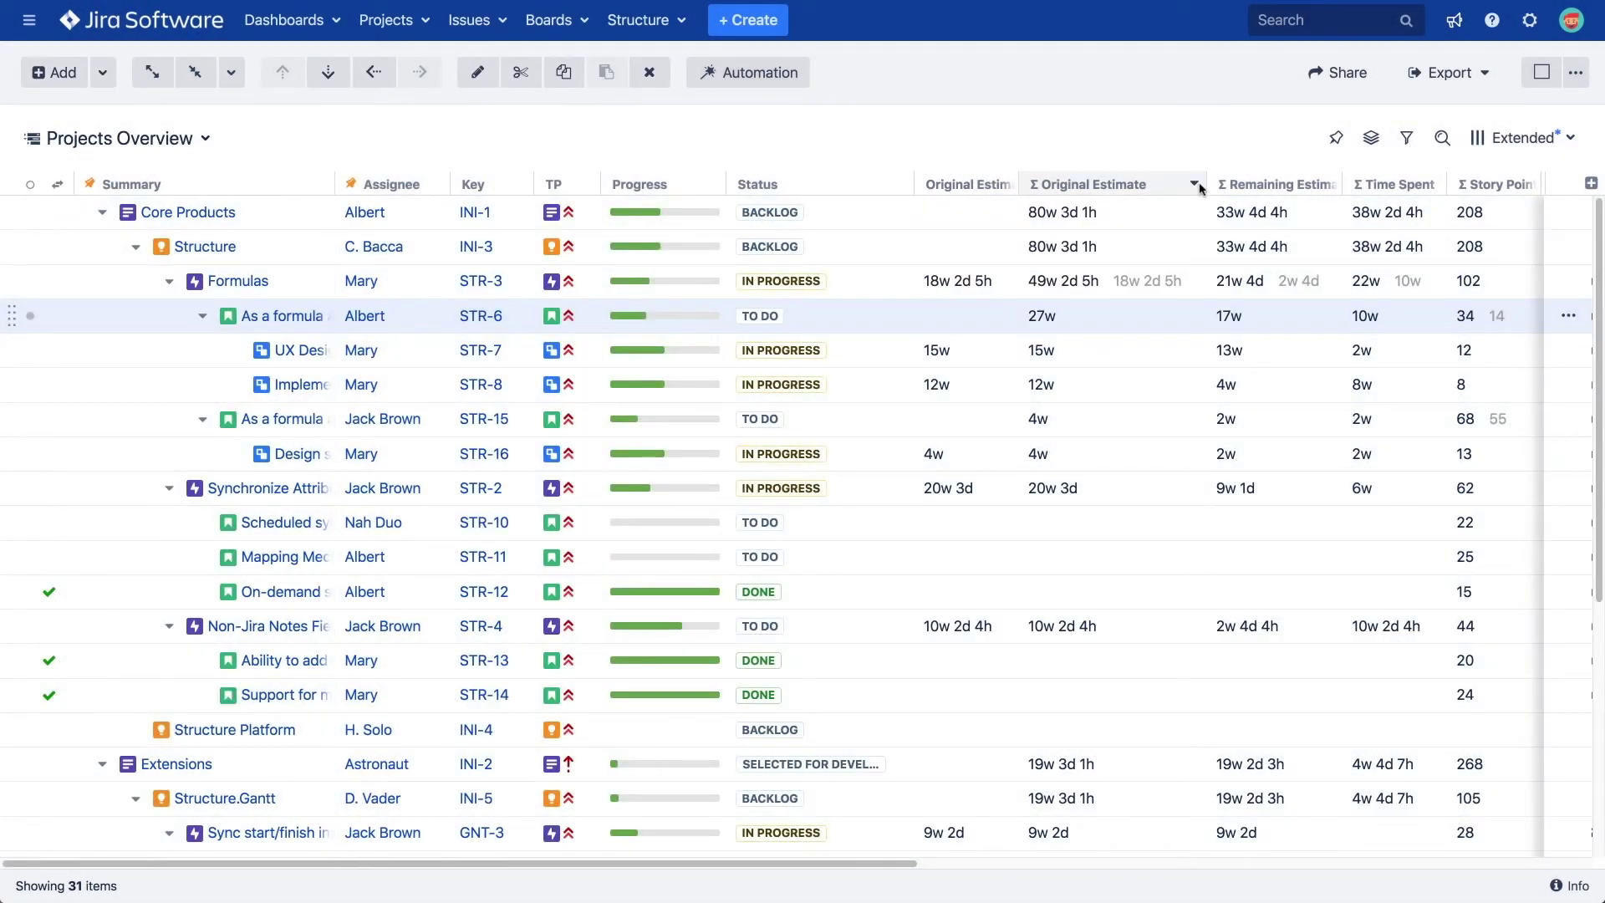
pyautogui.click(1196, 186)
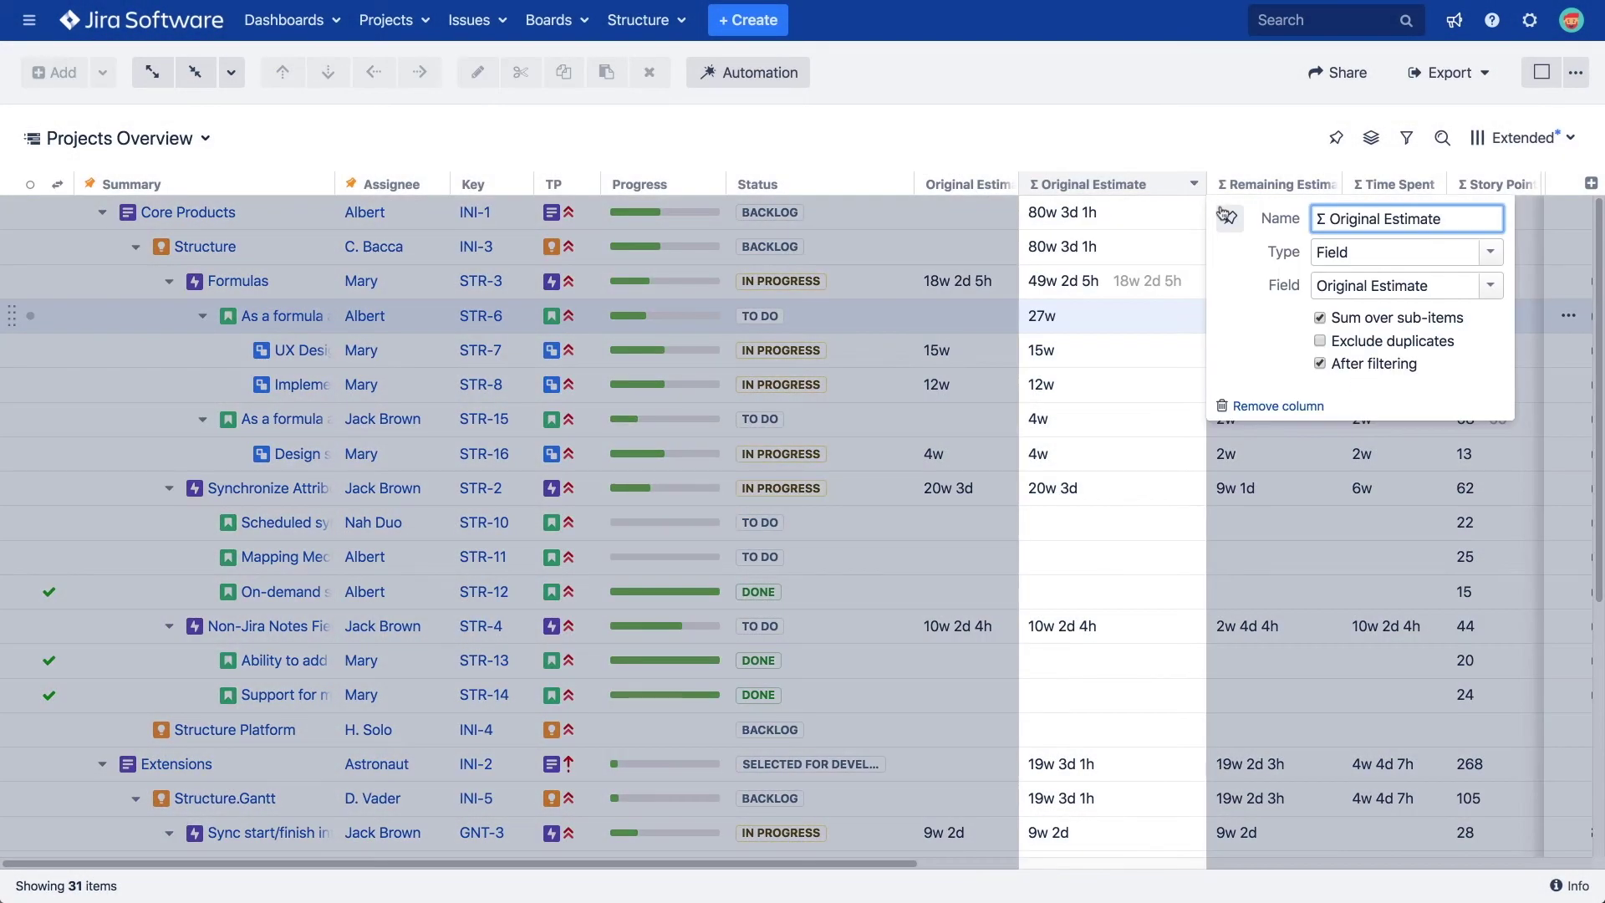
pyautogui.click(1231, 224)
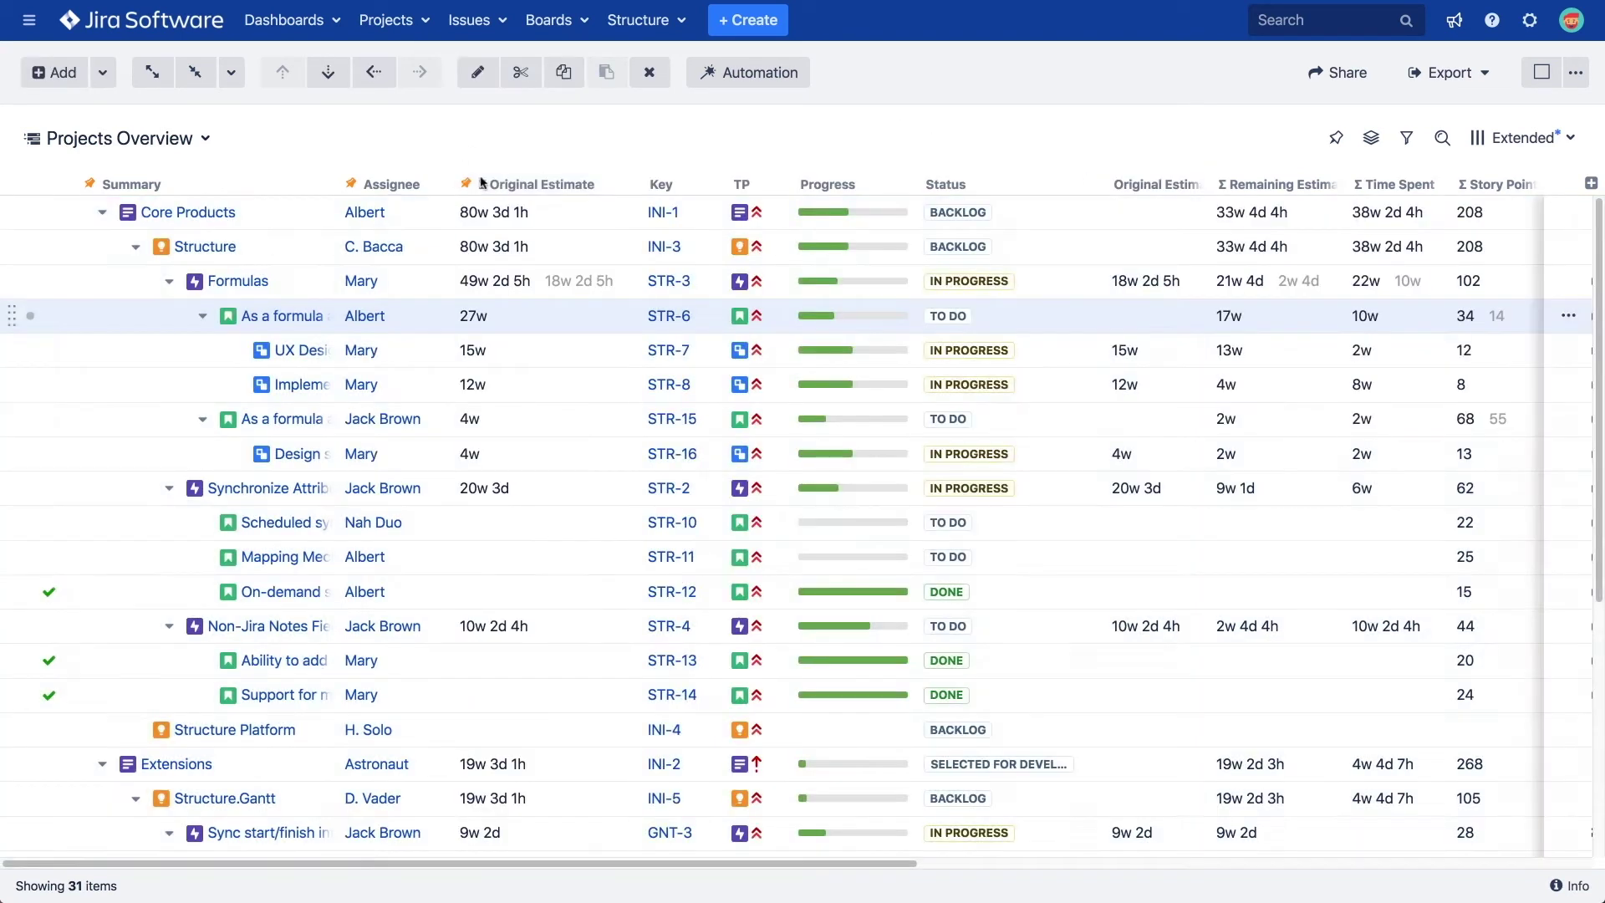
pyautogui.moveTo(489, 184); pyautogui.dragTo(341, 186)
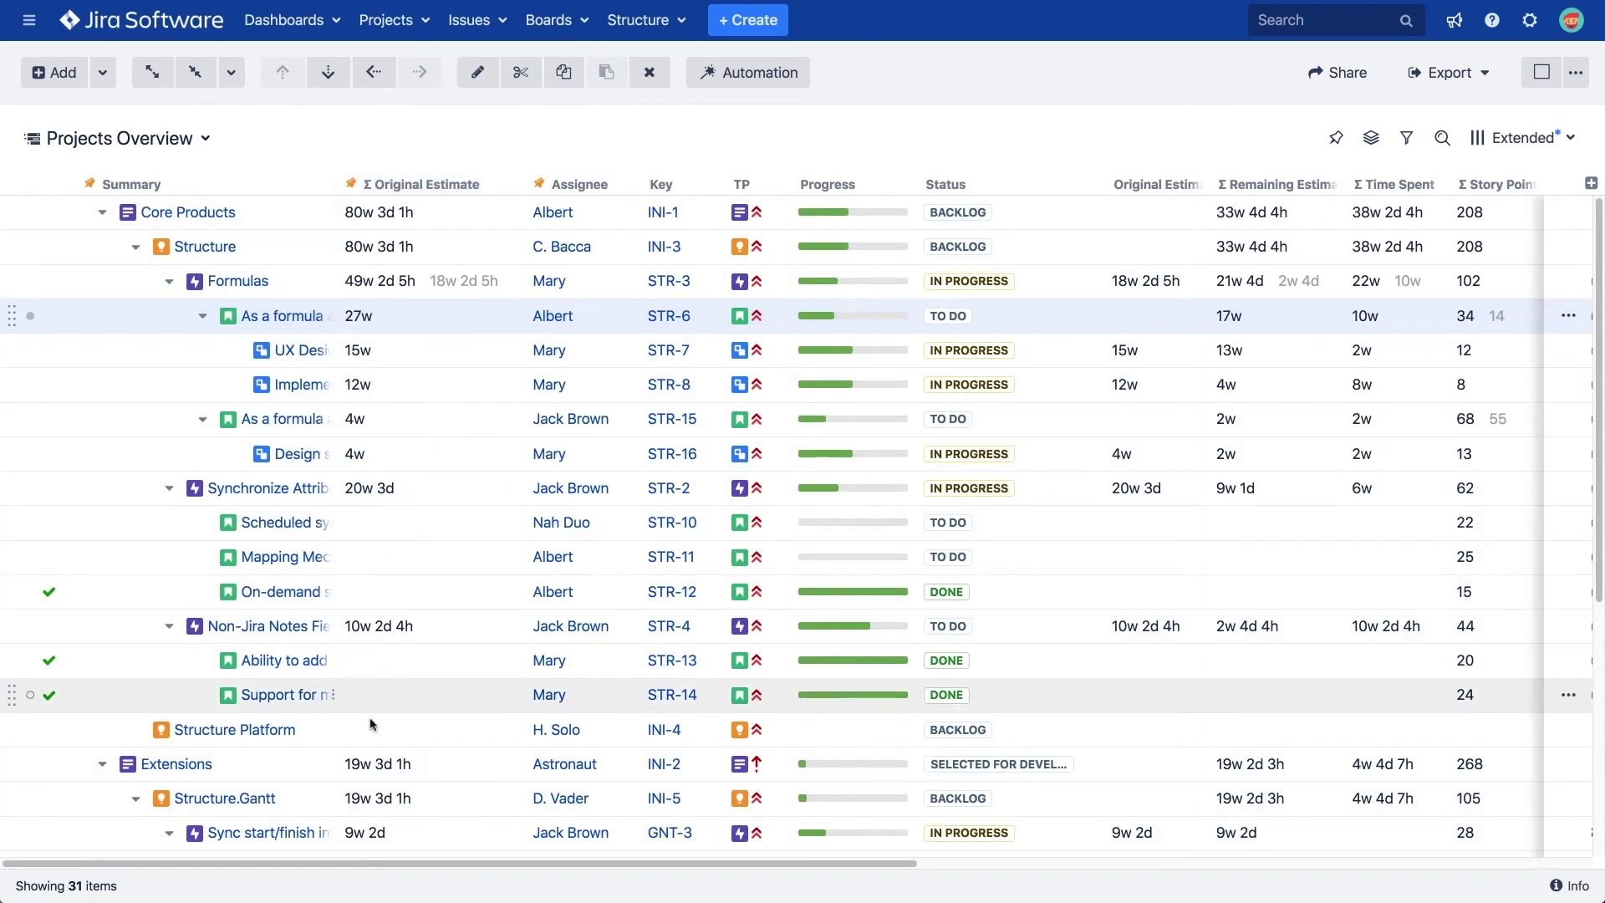
pyautogui.moveTo(368, 867)
pyautogui.mouseDown()
pyautogui.moveTo(1066, 858)
pyautogui.moveTo(346, 860)
pyautogui.mouseUp()
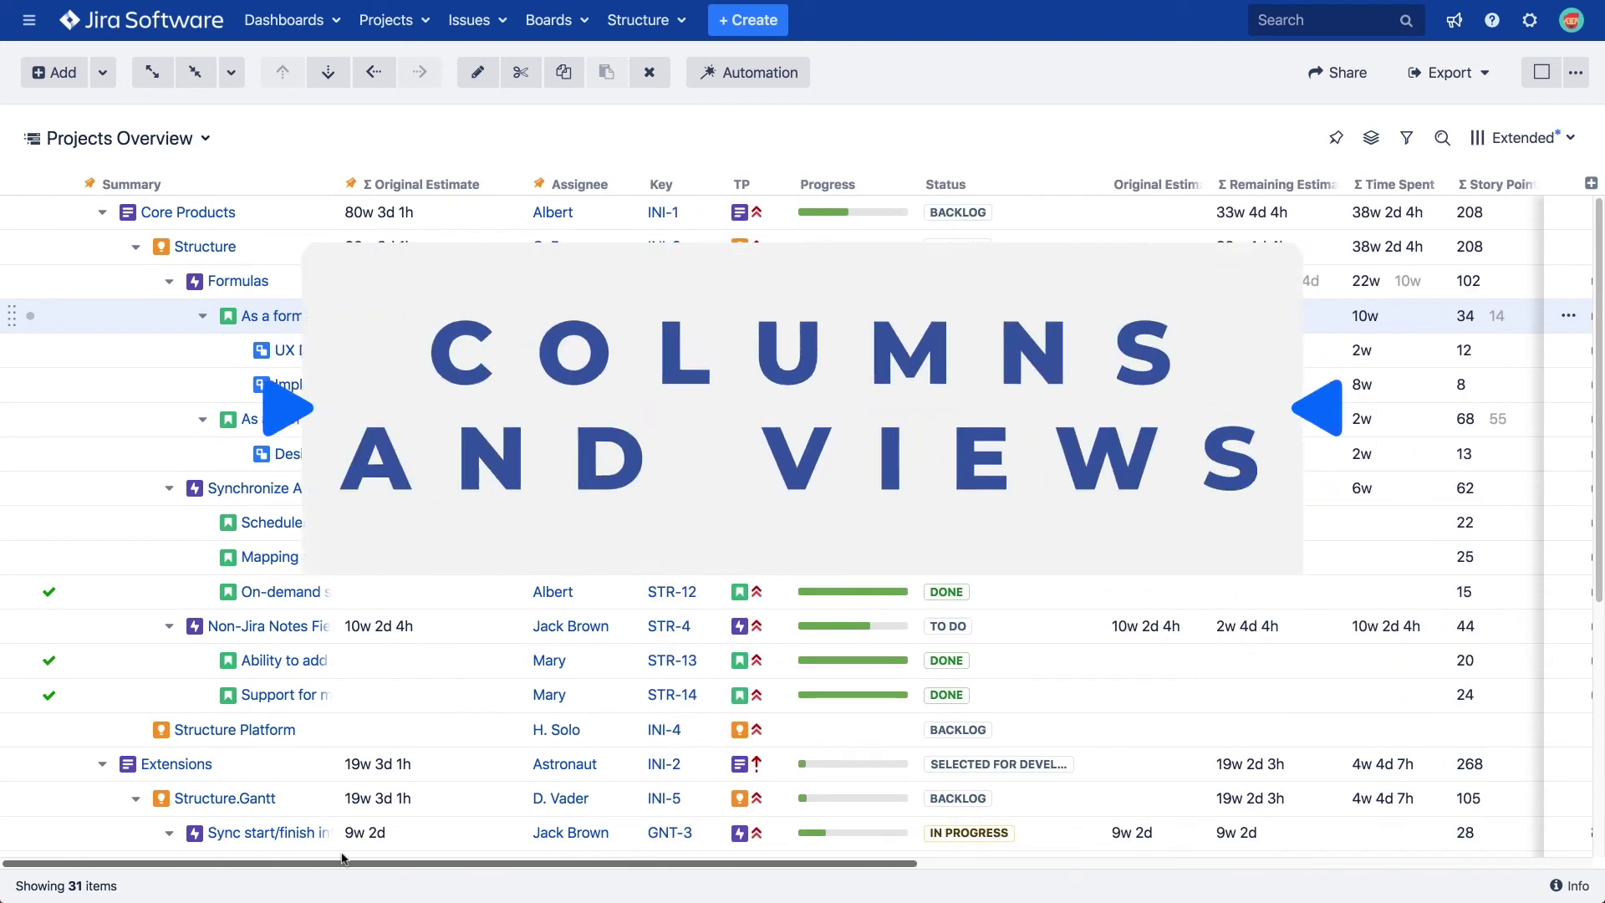